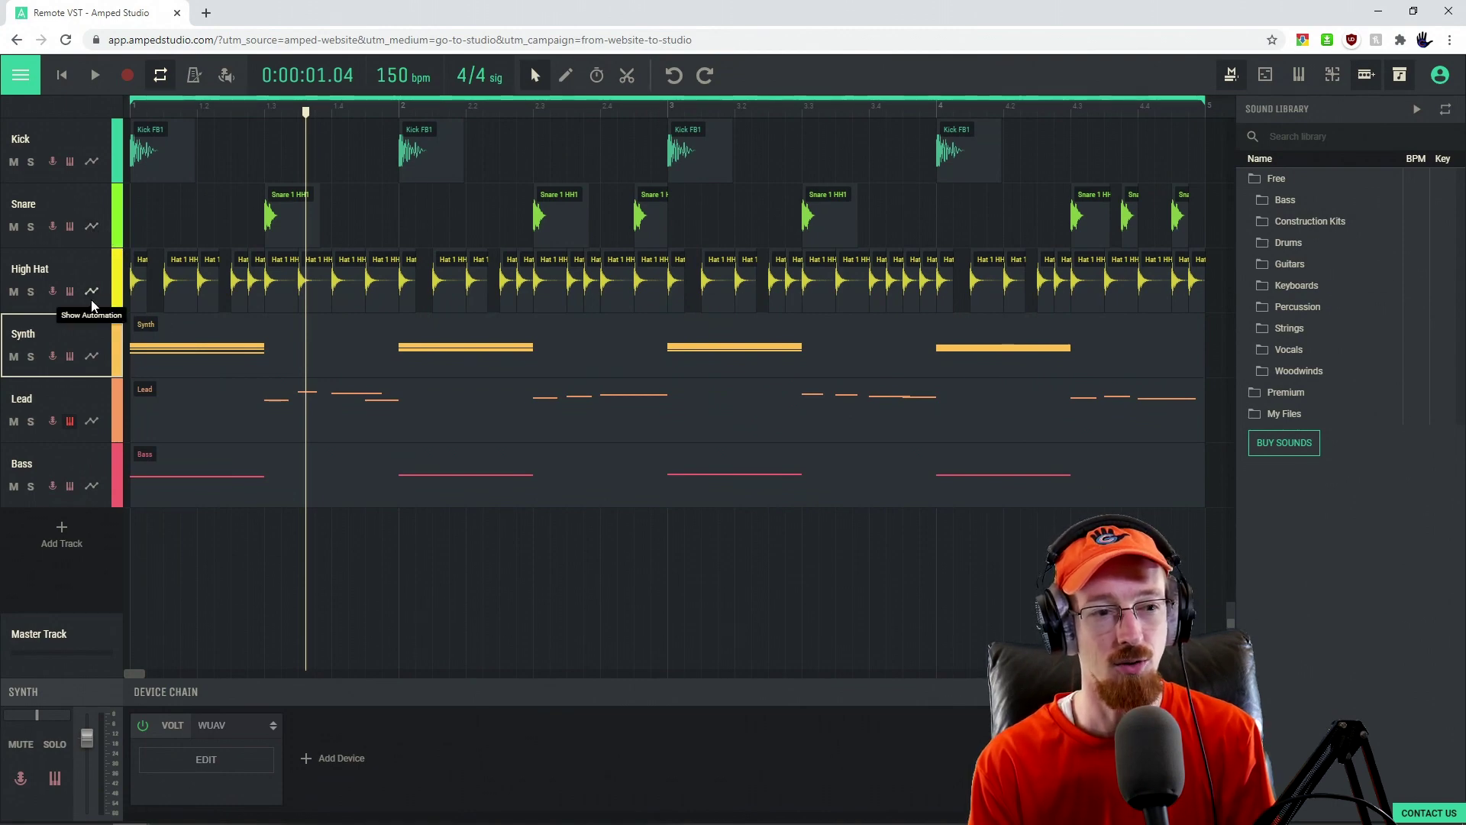
Look at the Synth track's automation options without adding a lane, then play the beat from the start.
{"action": "left_click", "coordinate": [91, 359]}
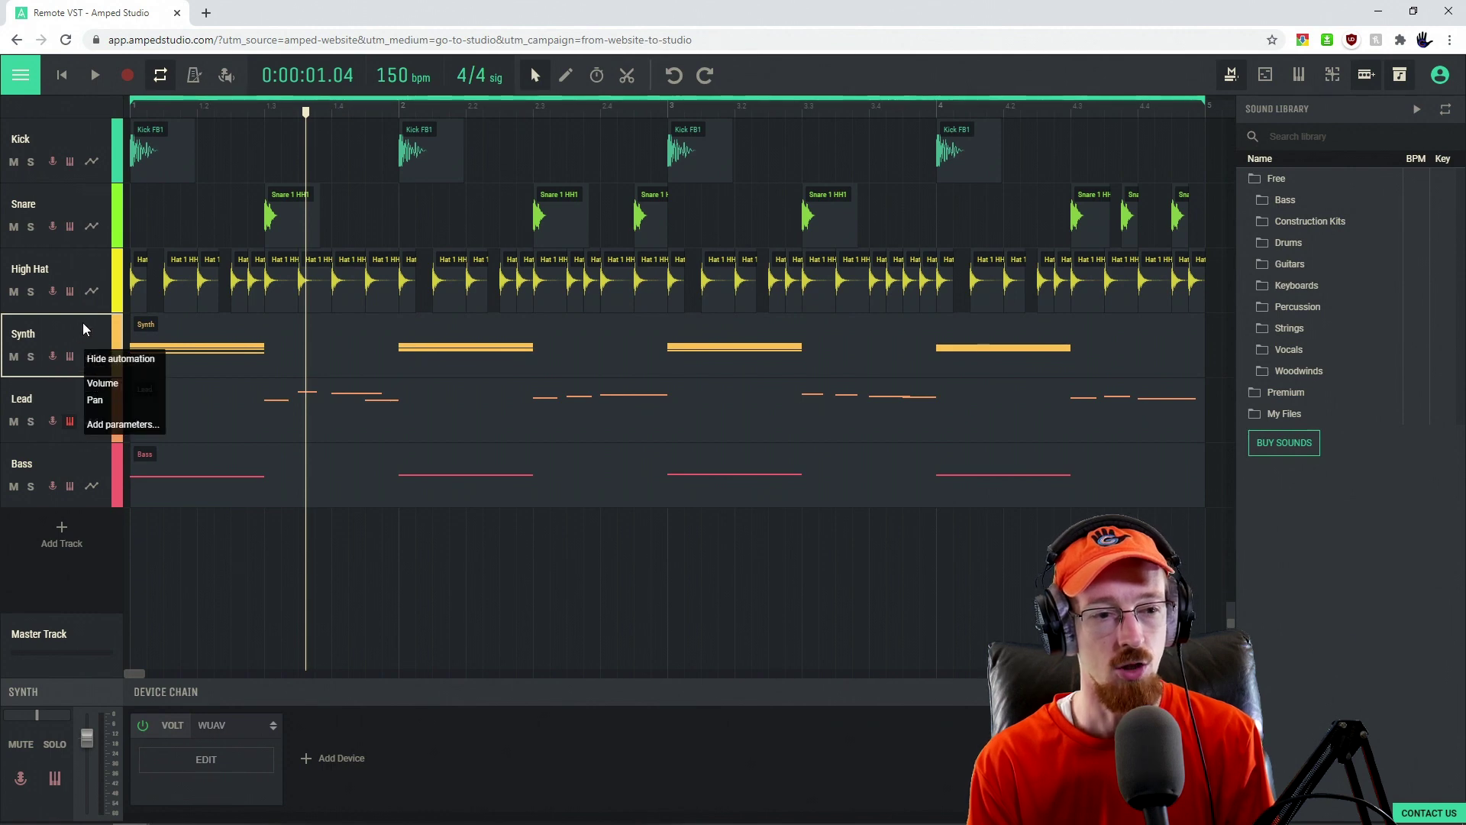
{"action": "left_click", "coordinate": [92, 357]}
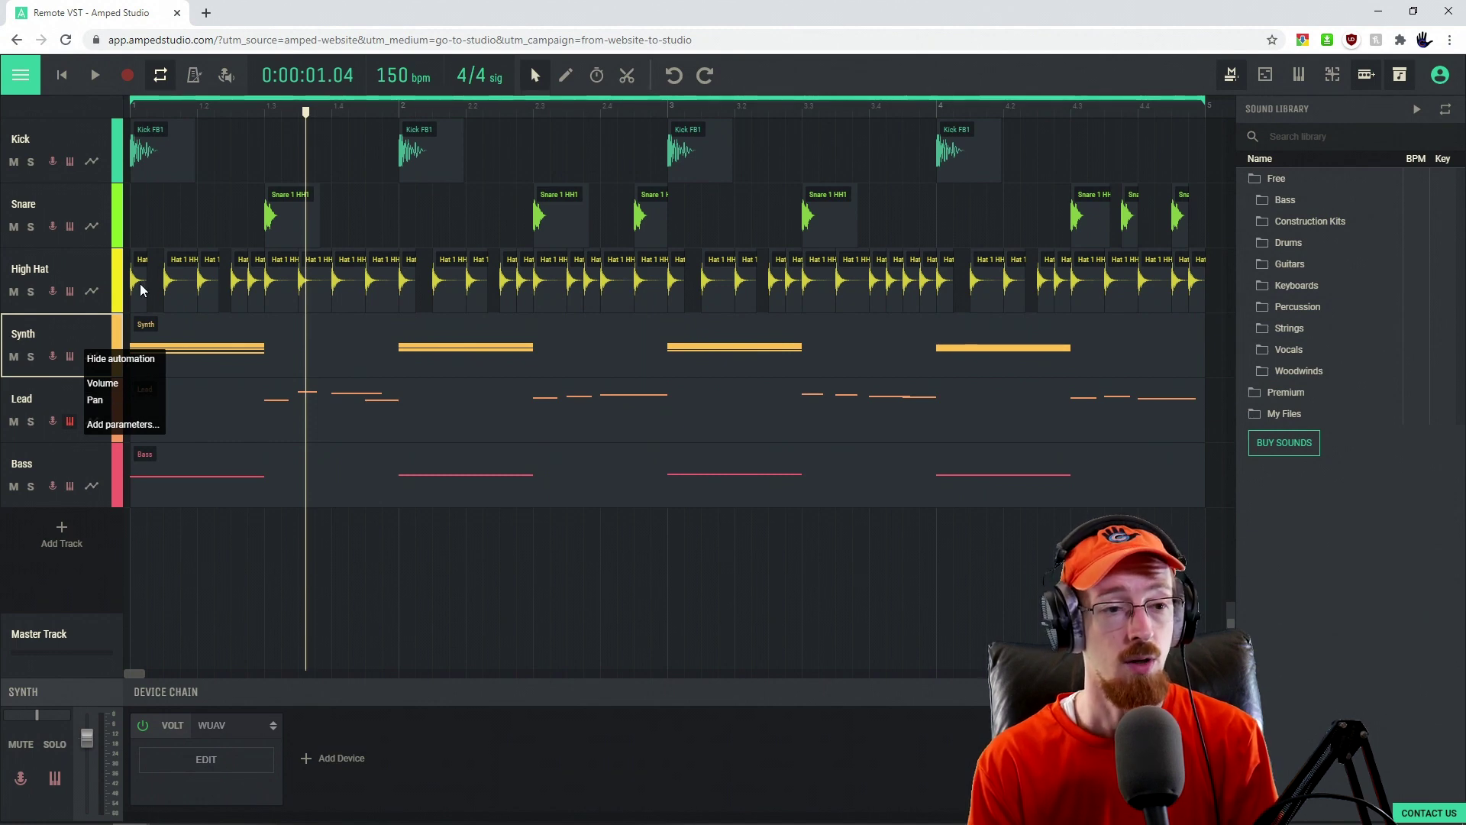
{"action": "left_click", "coordinate": [138, 307]}
{"action": "left_click", "coordinate": [132, 108]}
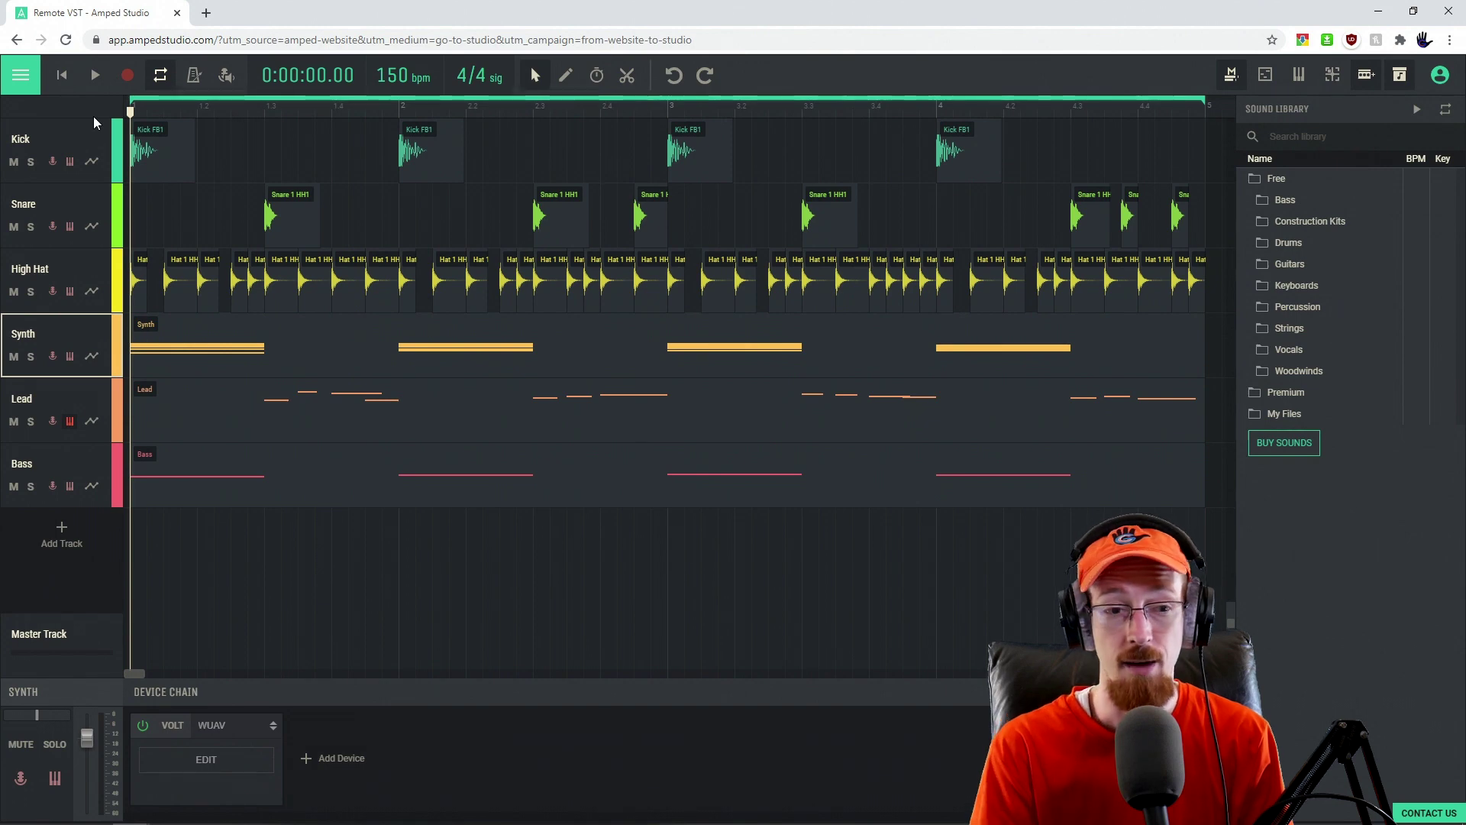
{"action": "key", "text": "space"}
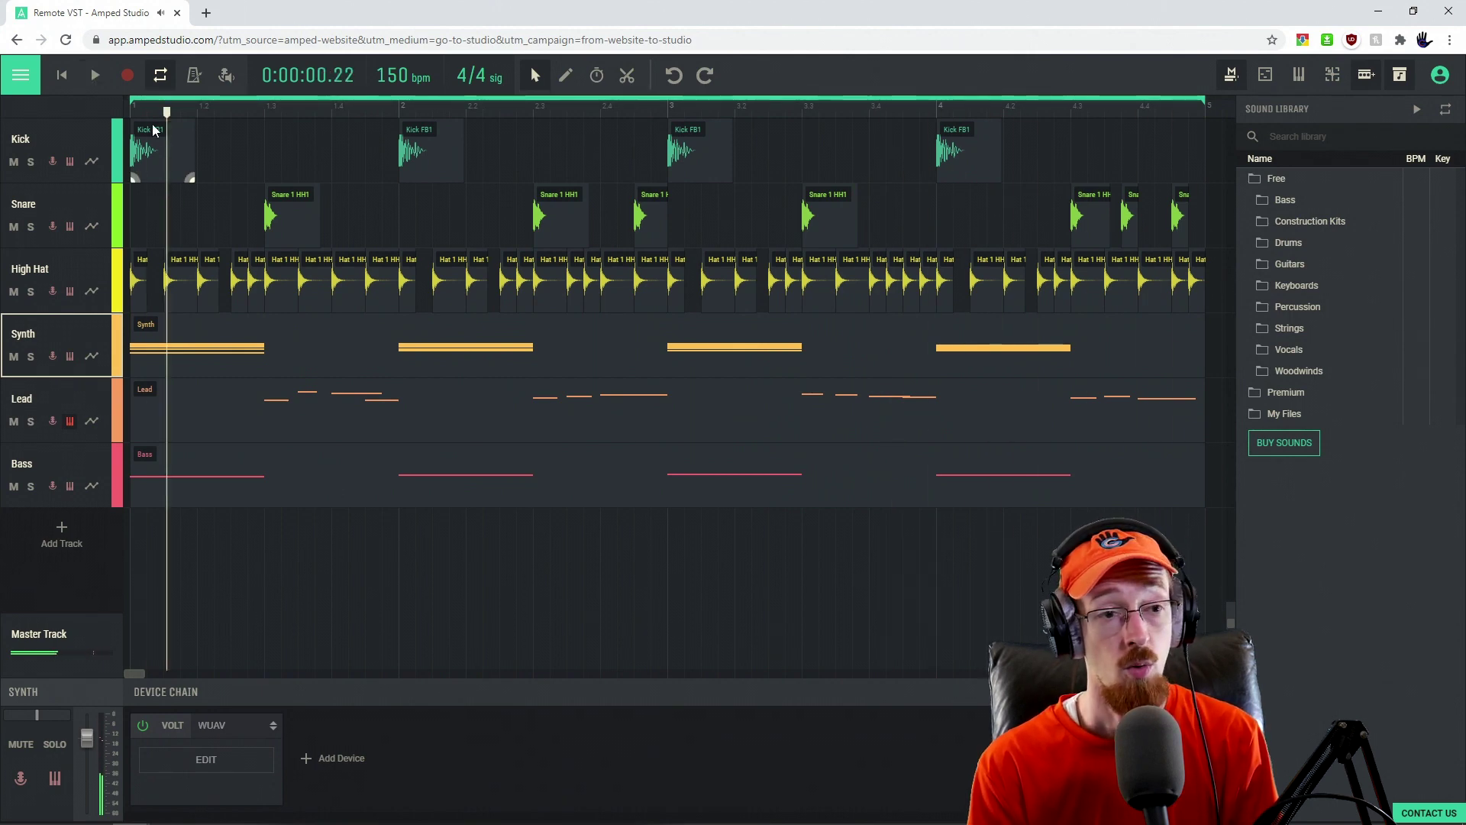
{"action": "left_click_drag", "start_coordinate": [166, 112], "coordinate": [117, 112]}
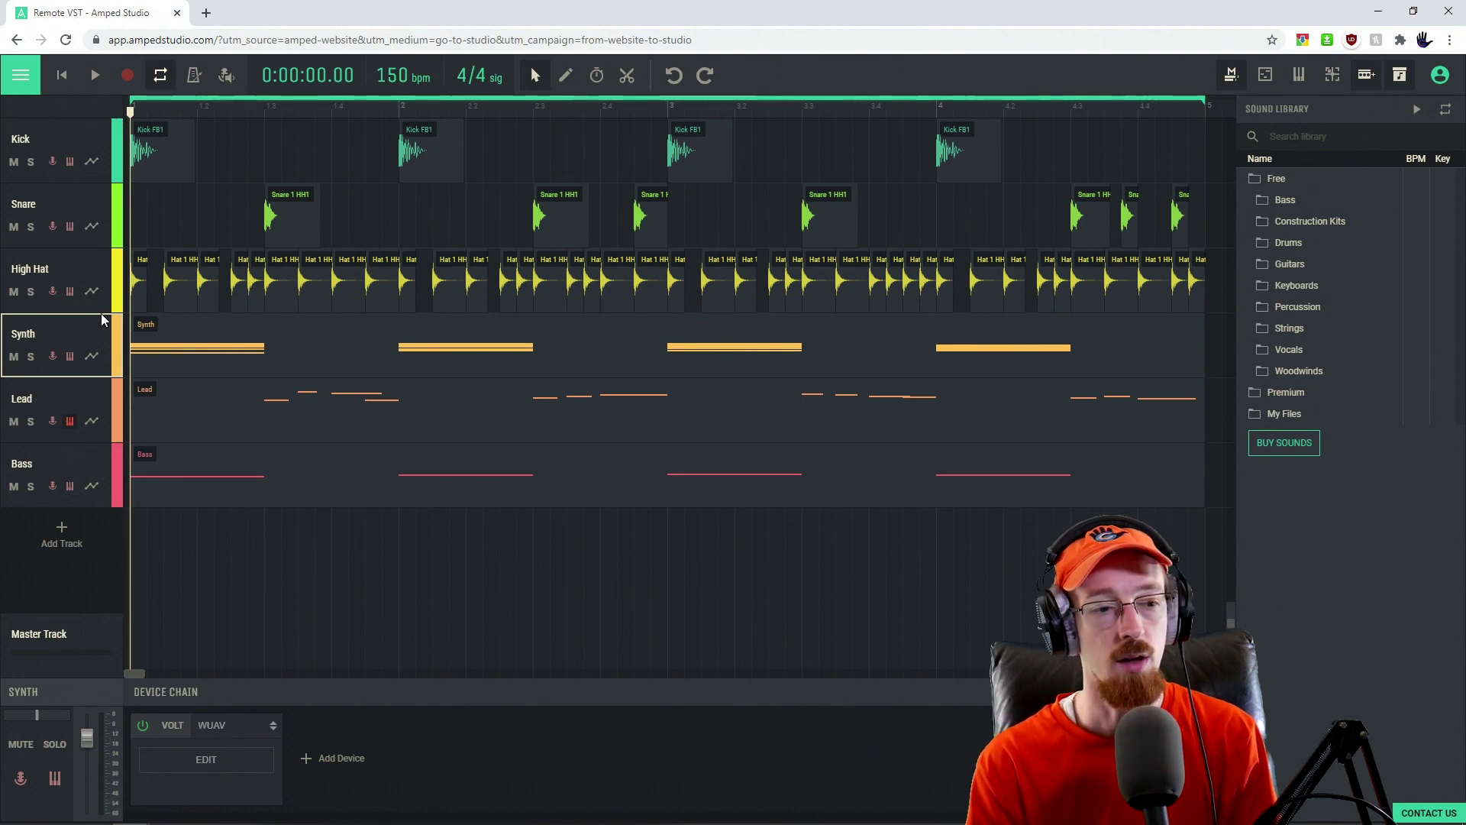
Add a Pan automation lane to the High Hat track and audition it.
{"action": "left_click", "coordinate": [91, 292]}
{"action": "left_click", "coordinate": [92, 292]}
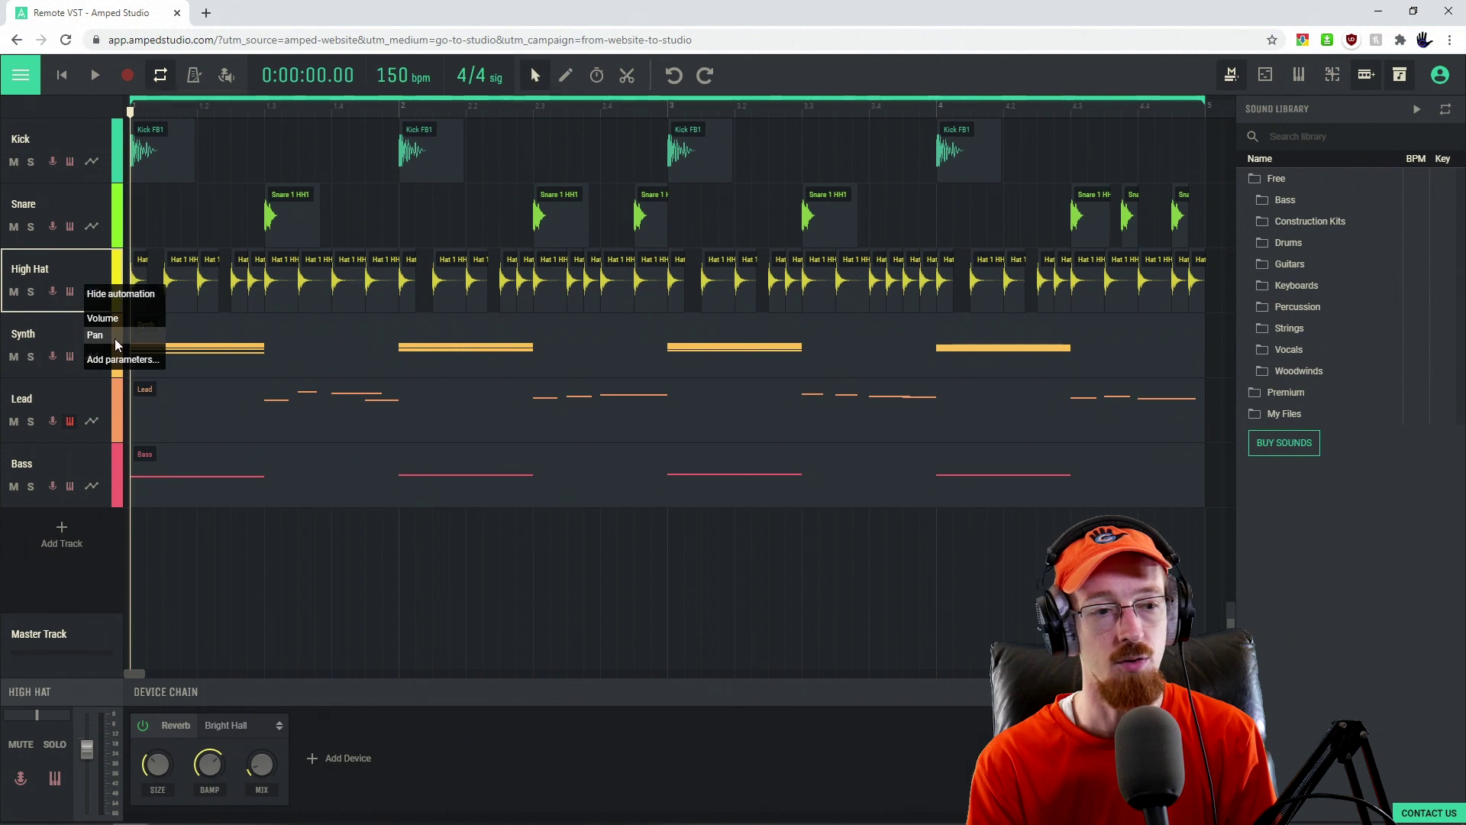
{"action": "left_click", "coordinate": [117, 340]}
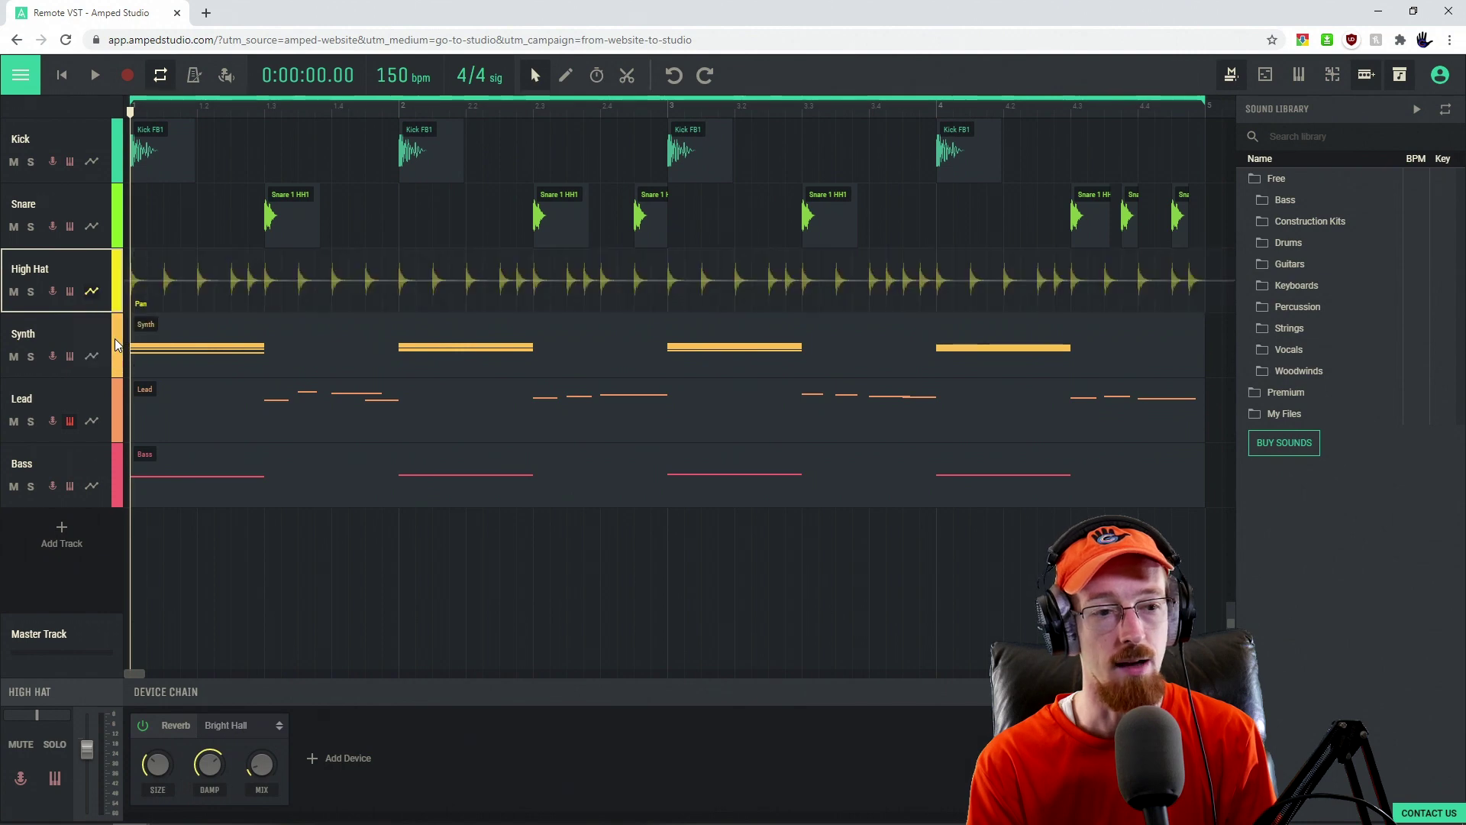
{"action": "left_click", "coordinate": [131, 281]}
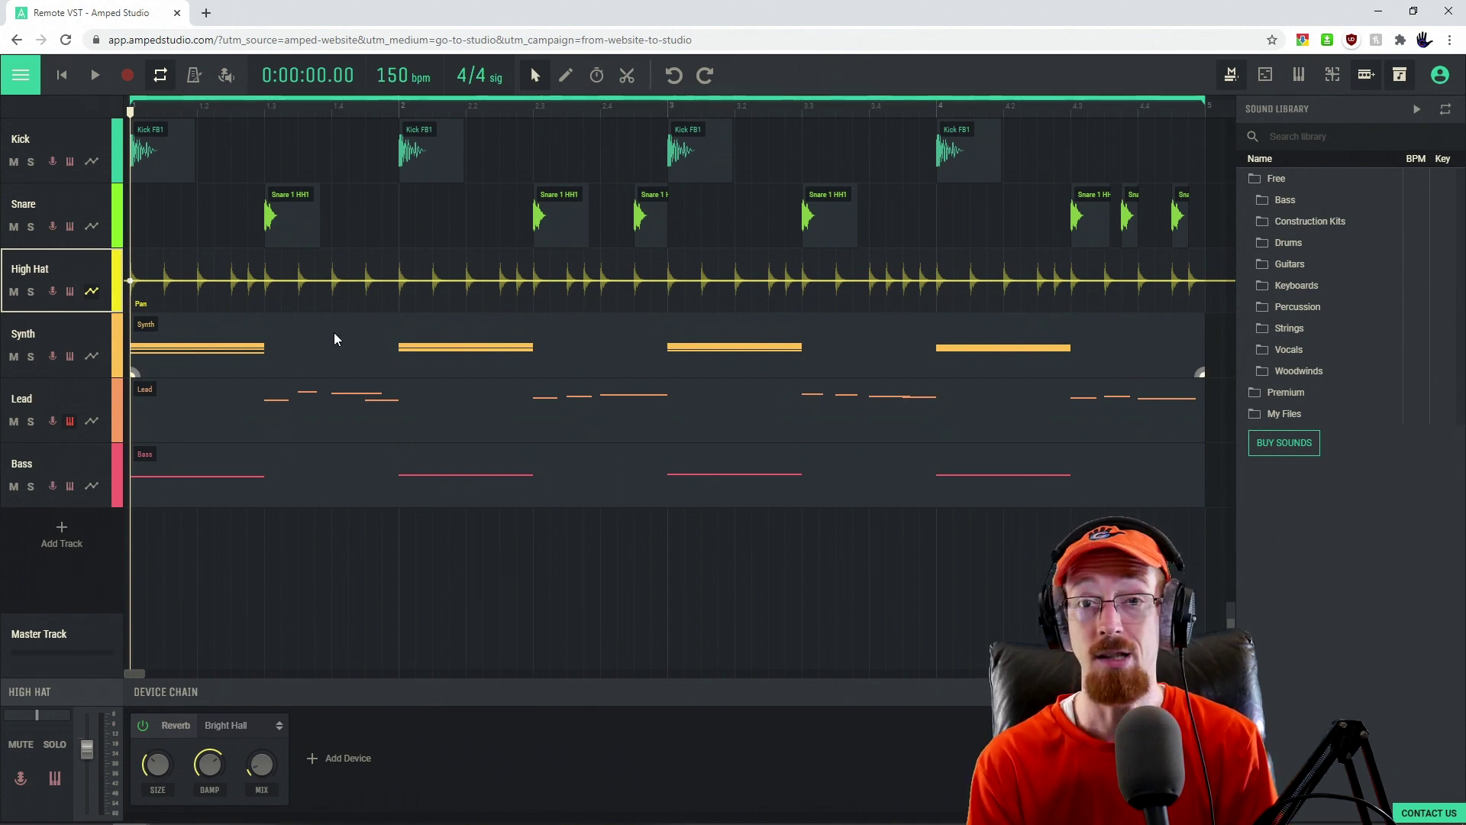
{"action": "key", "text": "space"}
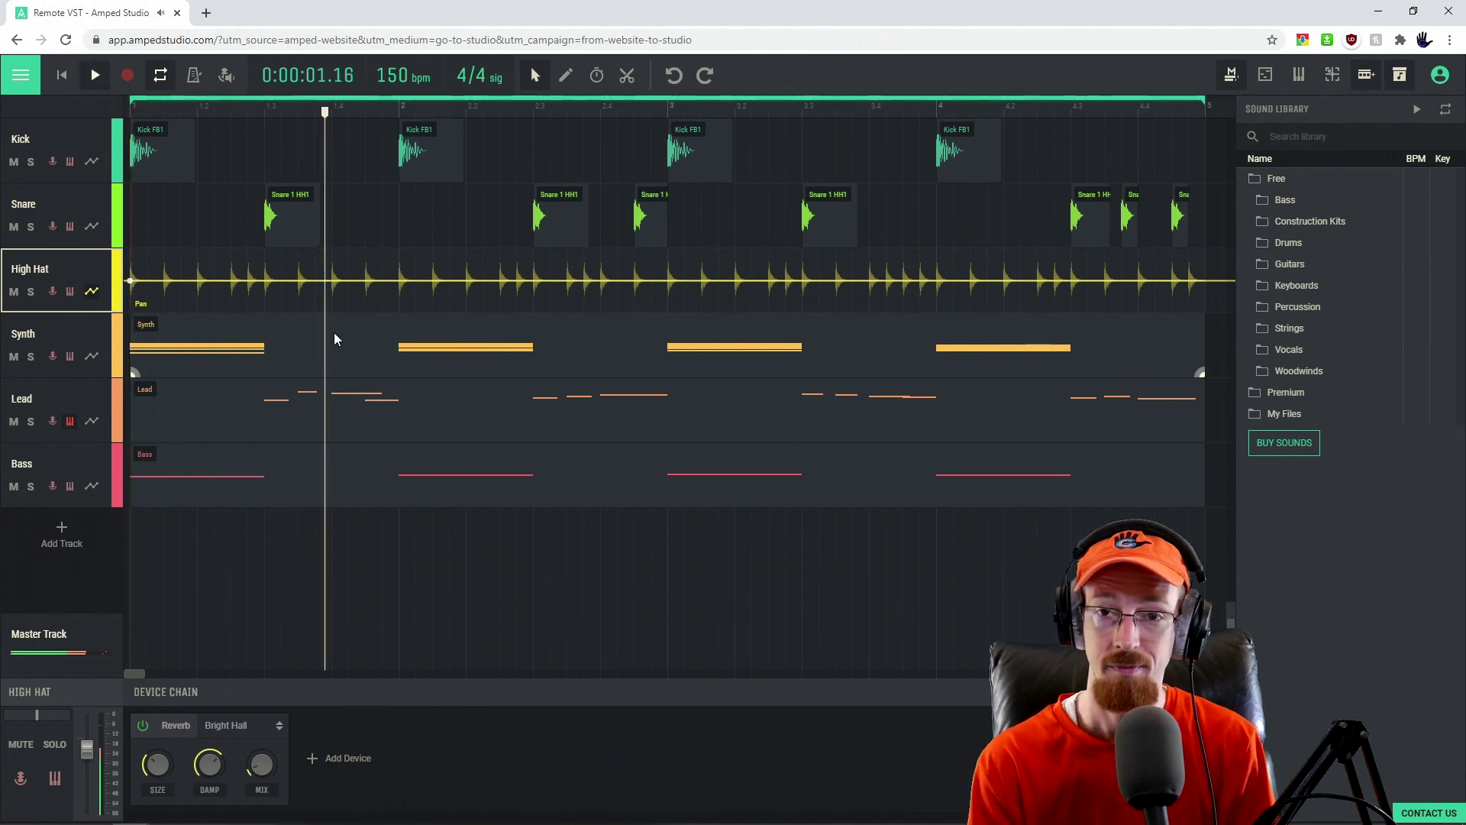
{"action": "key", "text": "space"}
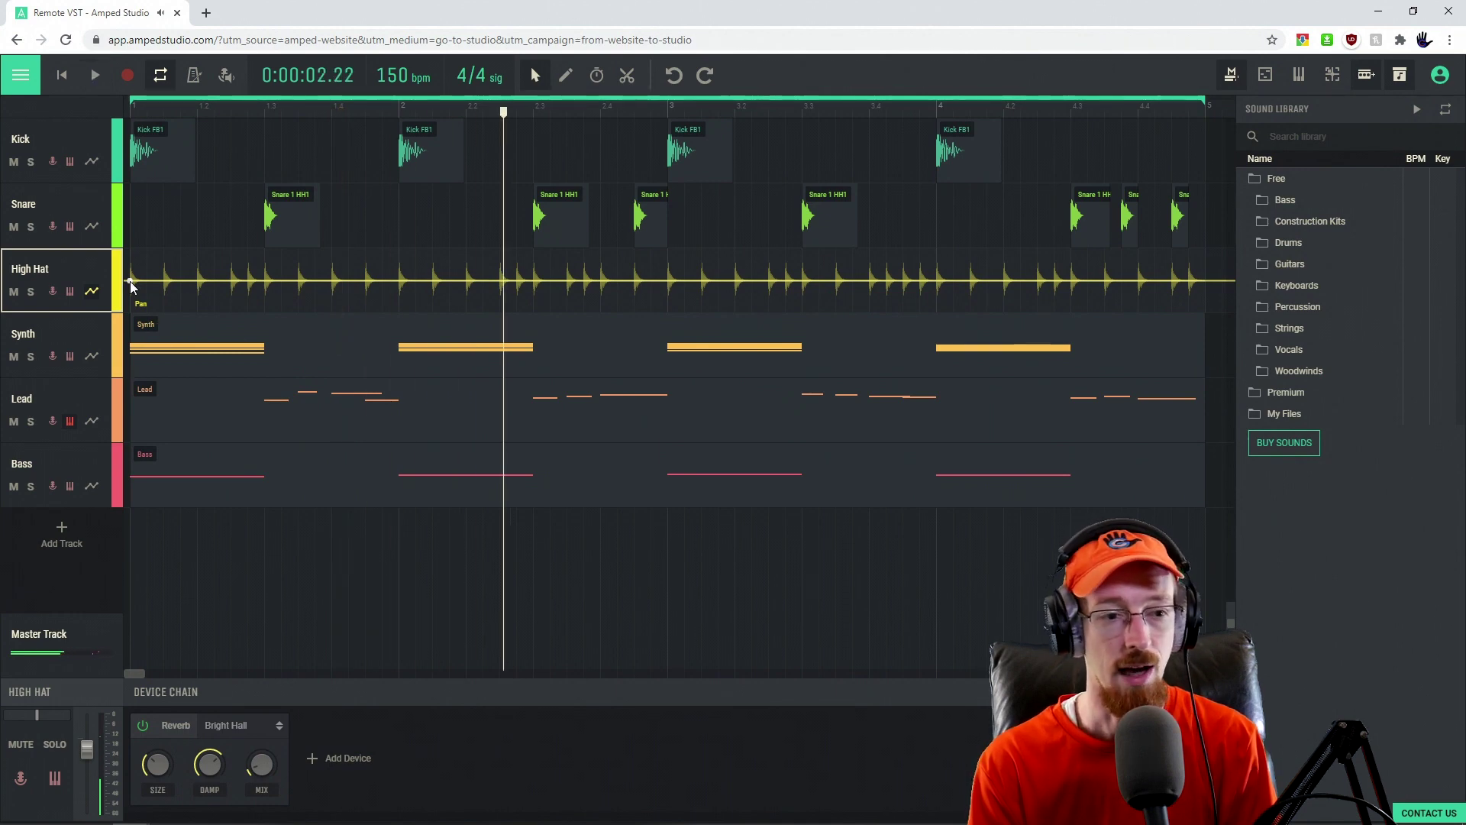
Drag the High Hat pan line to its lowest value, then raise it back toward centre.
{"action": "left_click_drag", "start_coordinate": [129, 281], "coordinate": [136, 308]}
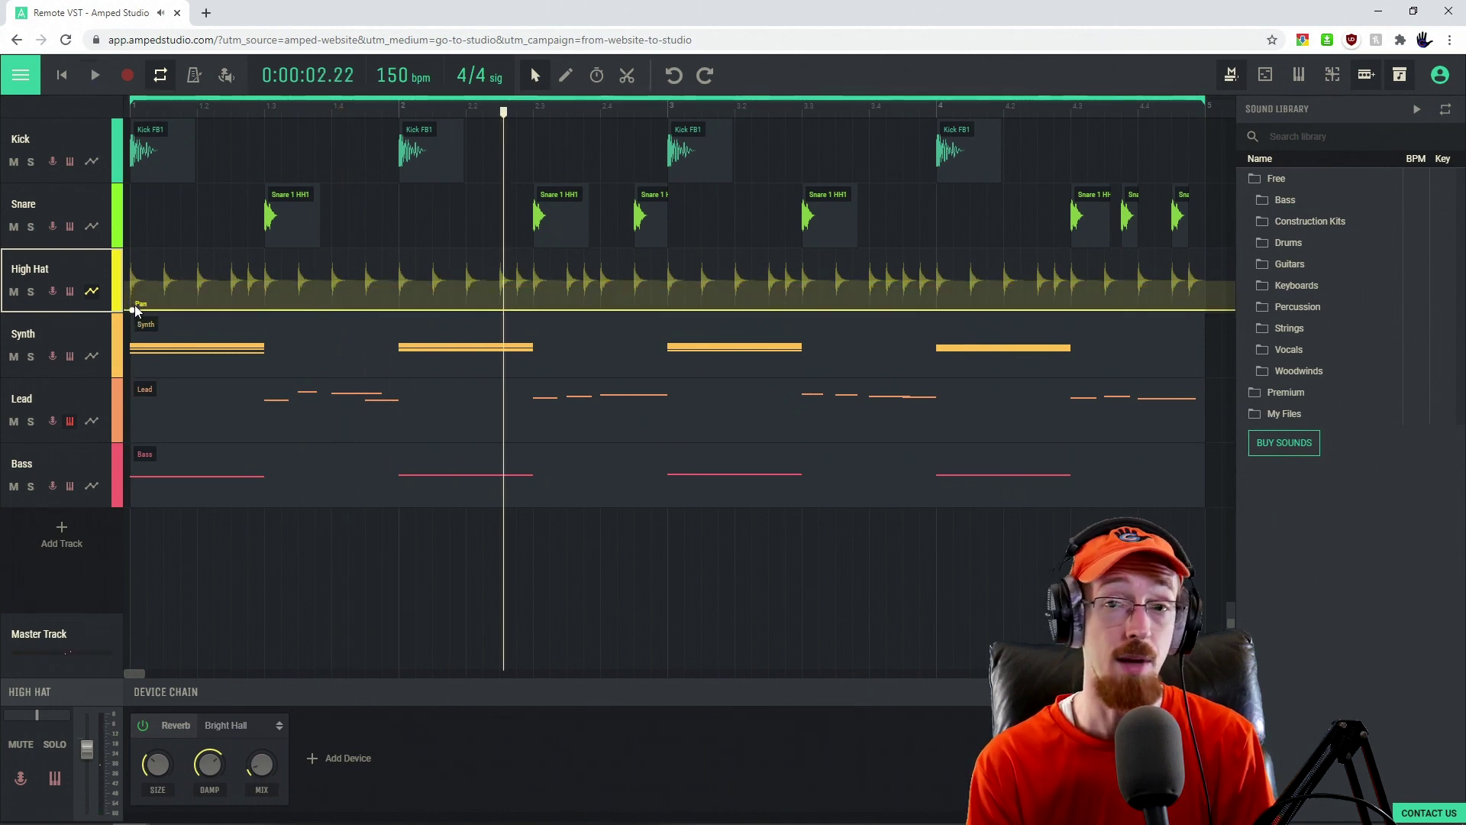
{"action": "key", "text": "space"}
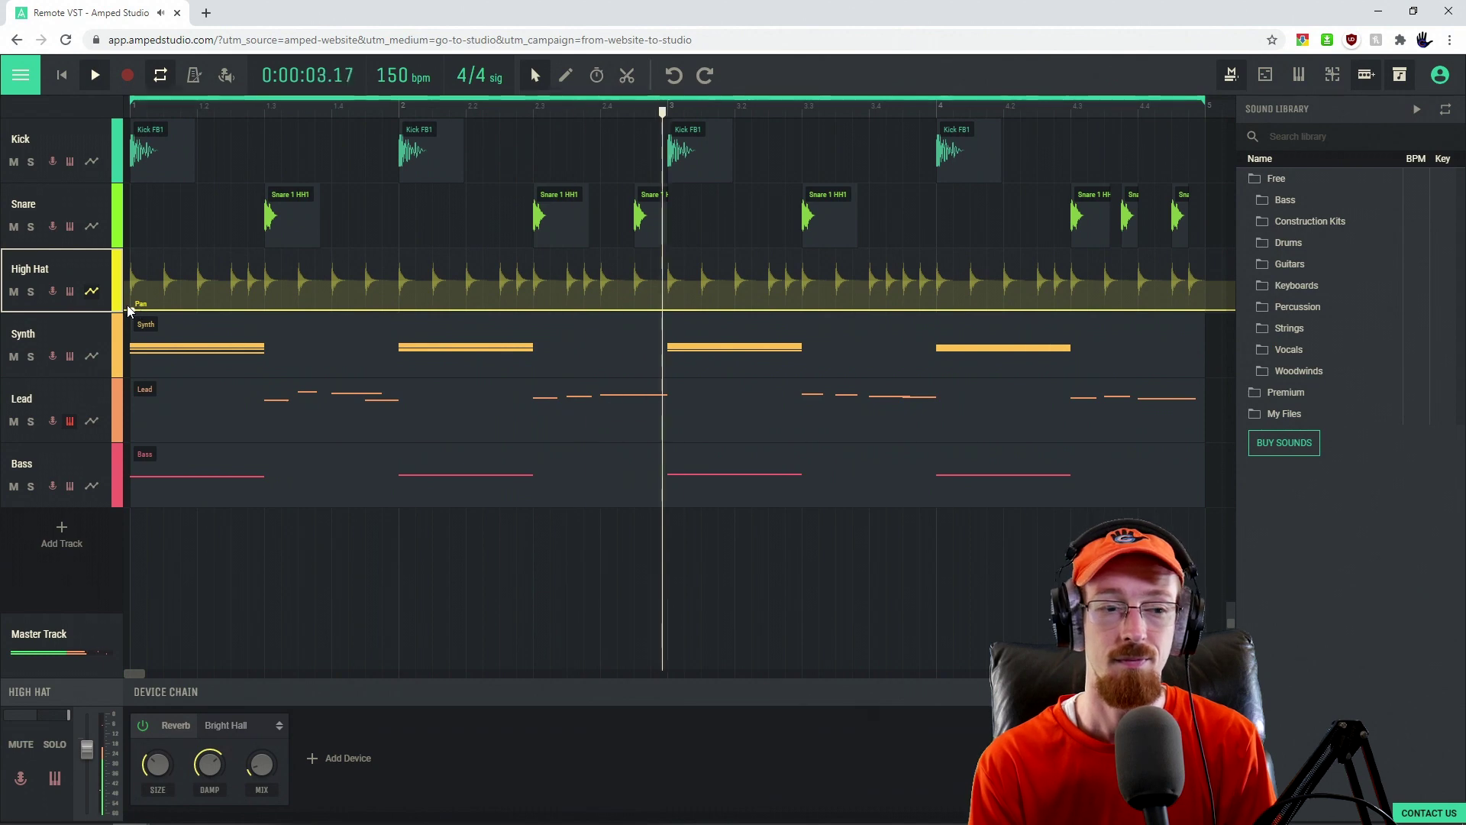
{"action": "key", "text": "space"}
{"action": "left_click_drag", "start_coordinate": [134, 310], "coordinate": [132, 293]}
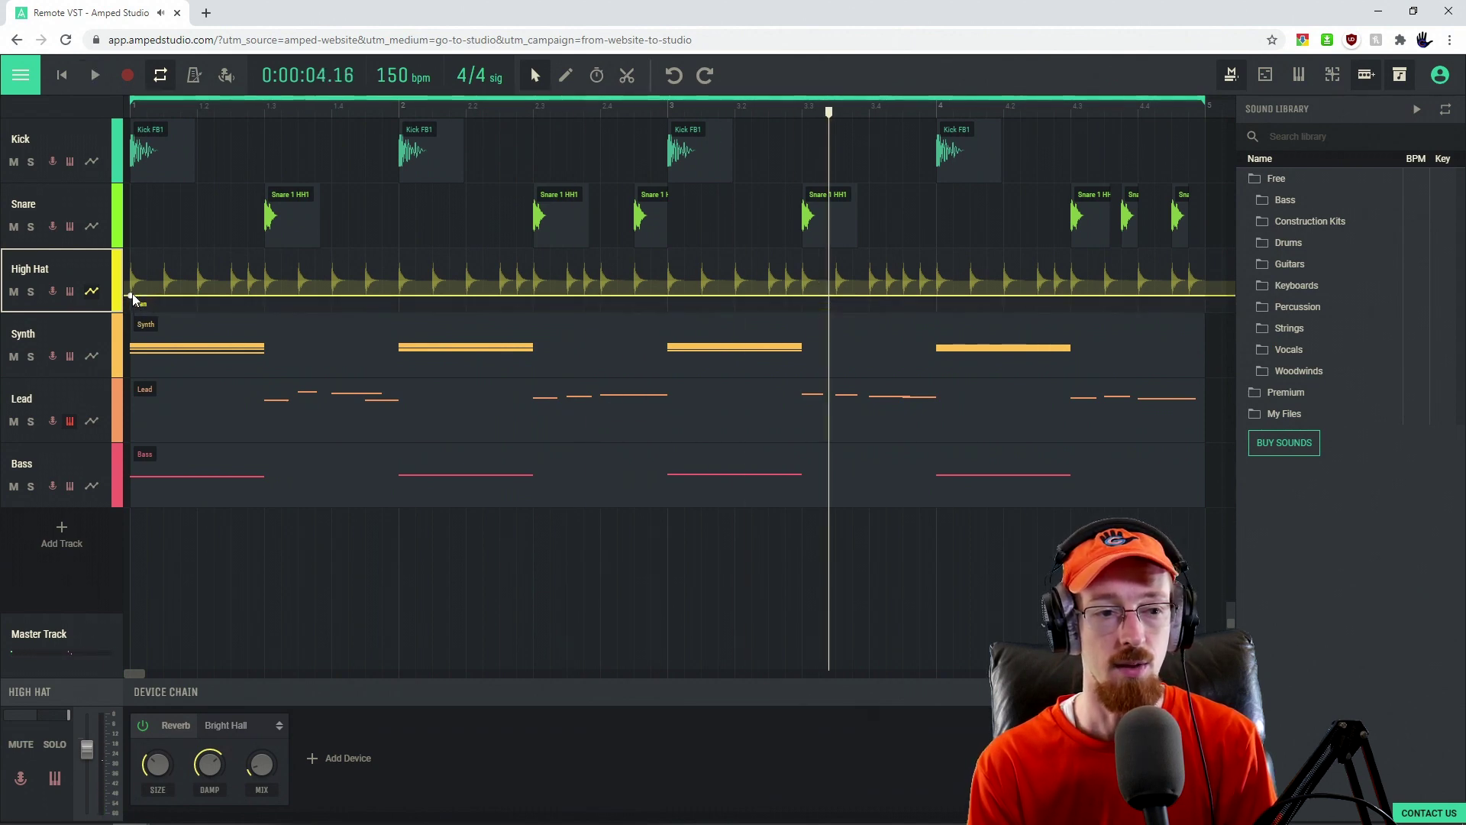
{"action": "left_click", "coordinate": [148, 113]}
{"action": "key", "text": "space"}
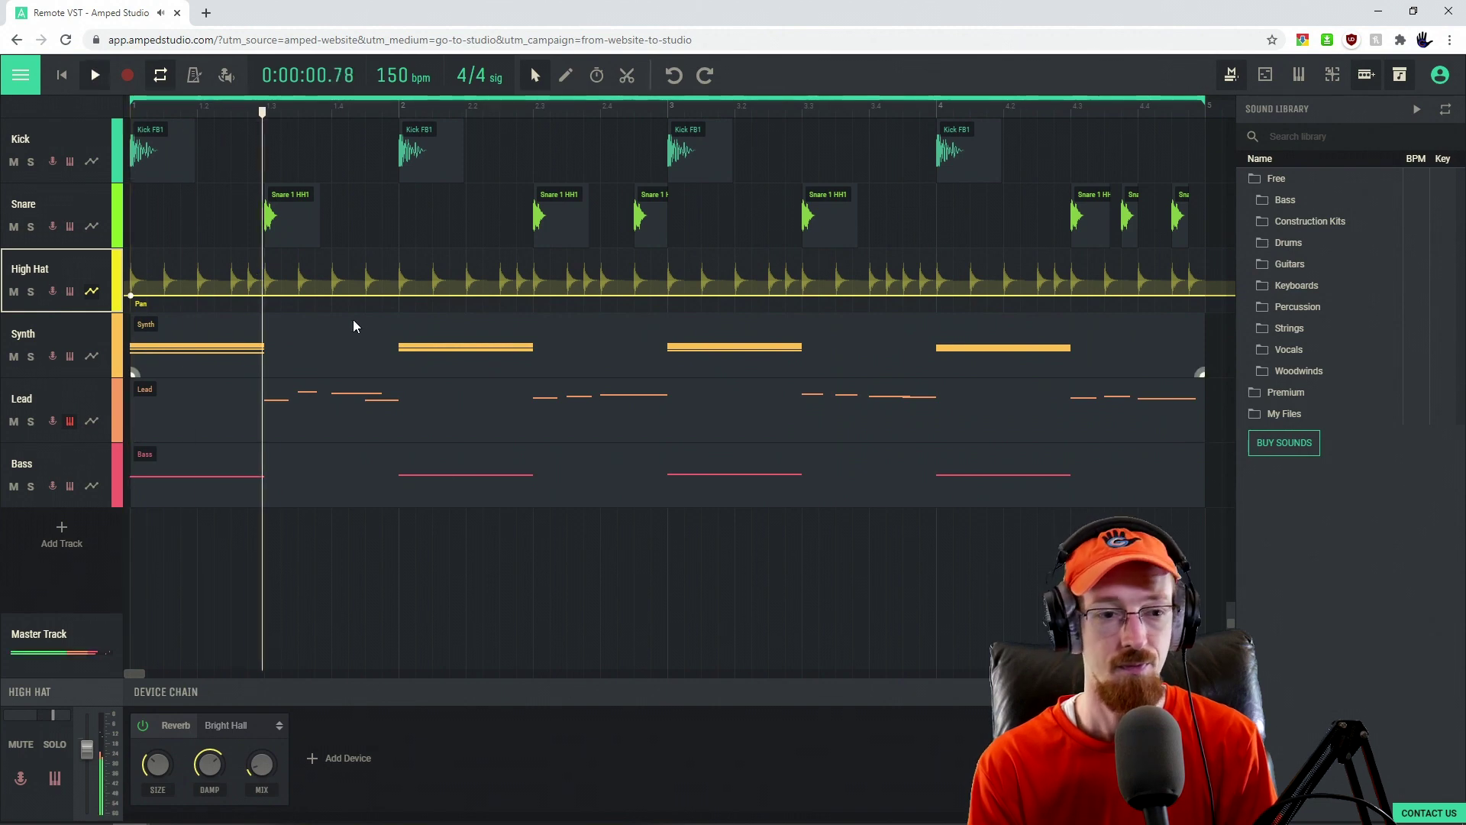
{"action": "key", "text": "space"}
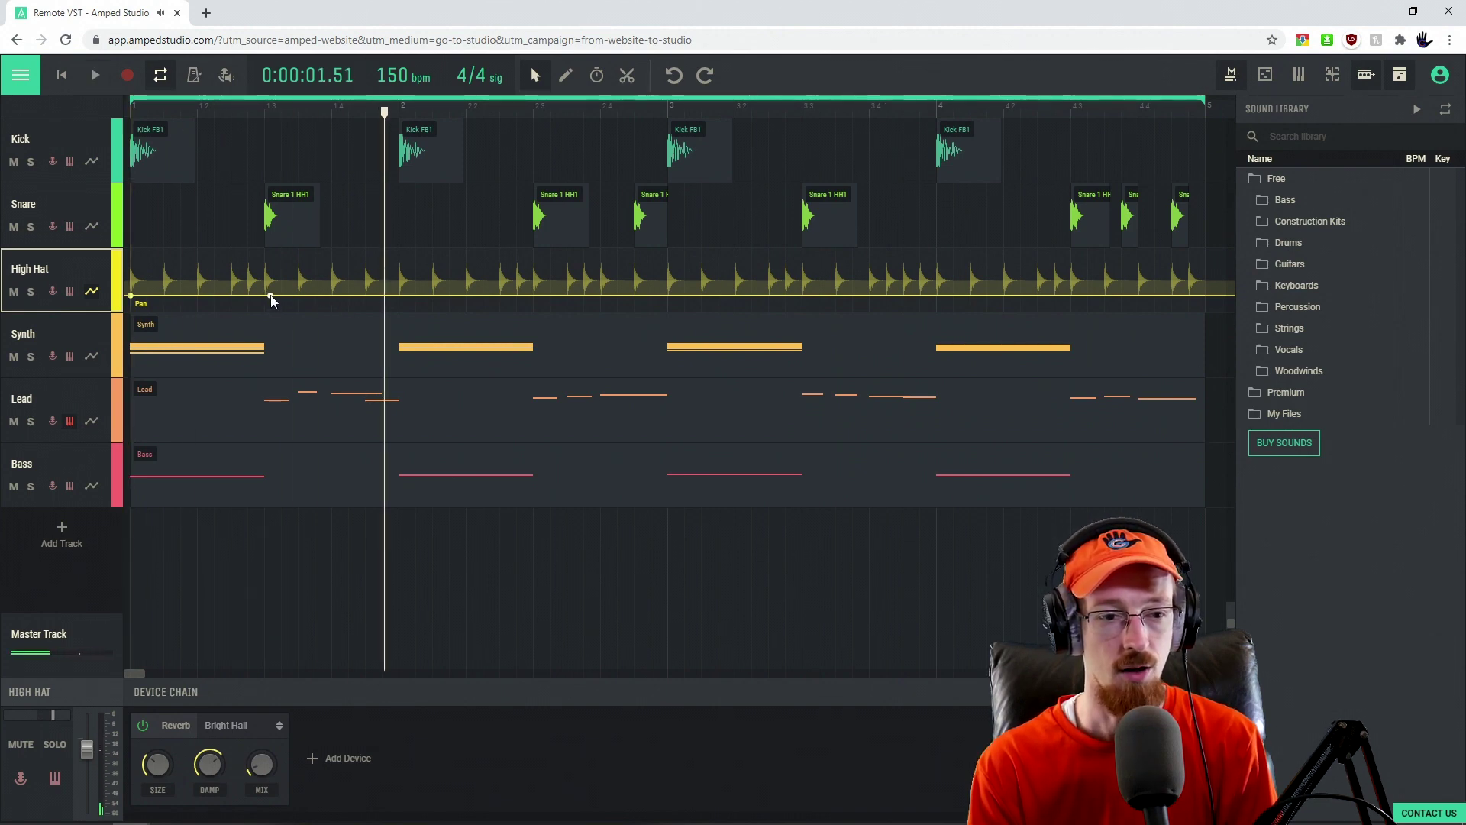
Add High Hat pan points near bar 1.3, lower near bar 3.3, and rising at bar 4.
{"action": "left_click_drag", "start_coordinate": [270, 295], "coordinate": [271, 290]}
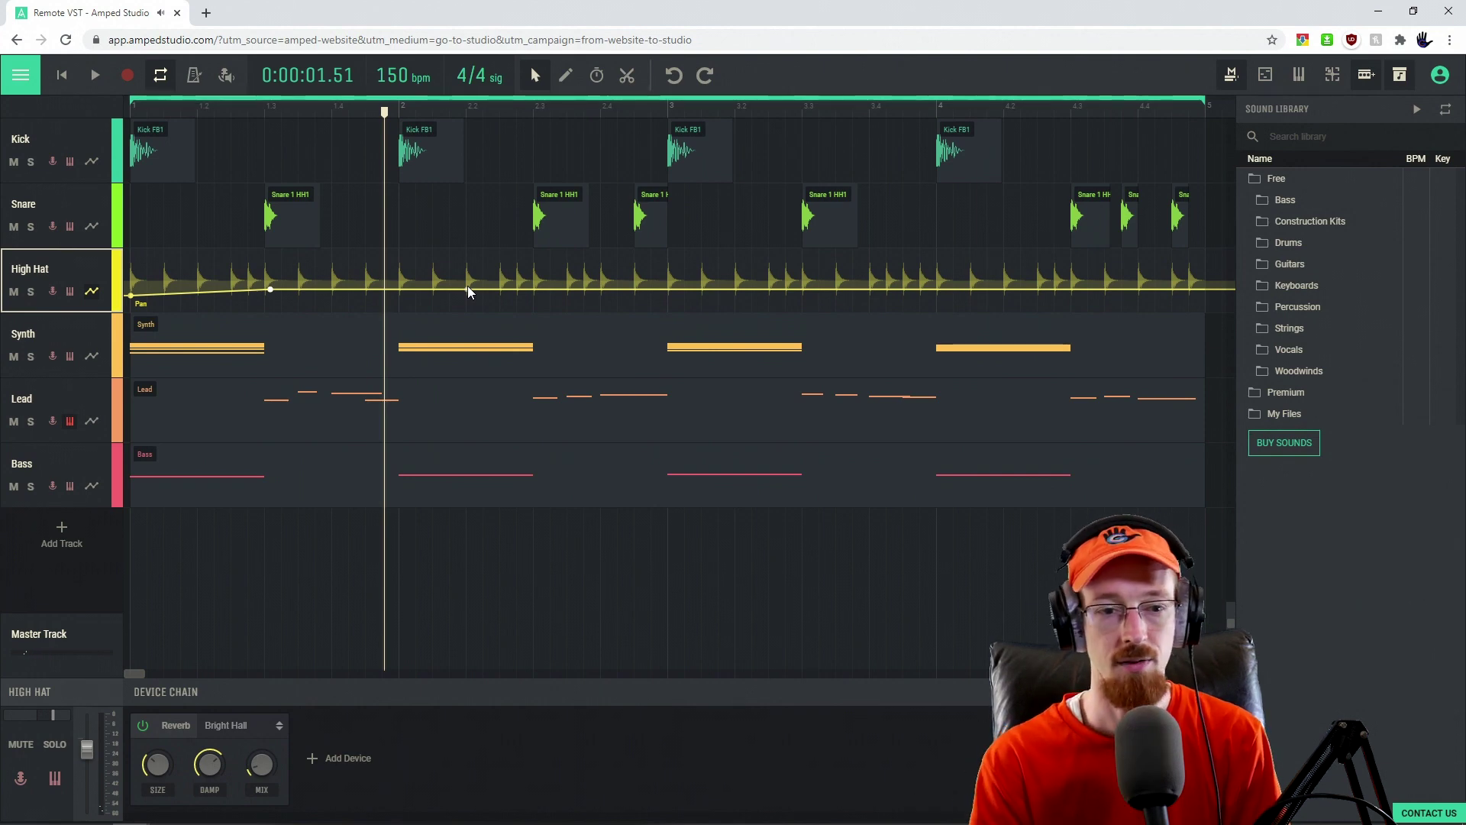
{"action": "left_click", "coordinate": [693, 295]}
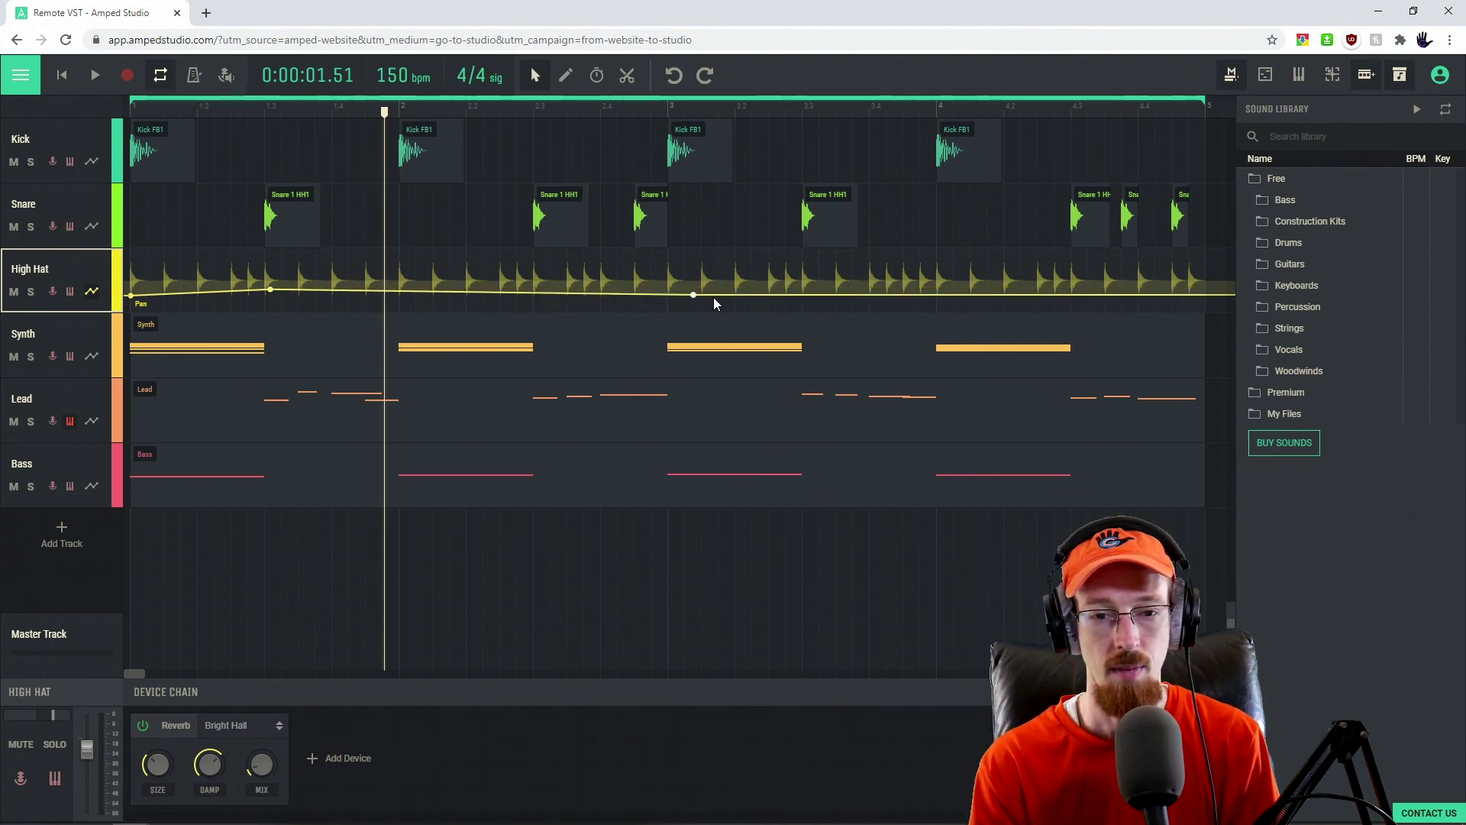
{"action": "left_click_drag", "start_coordinate": [694, 295], "coordinate": [813, 303]}
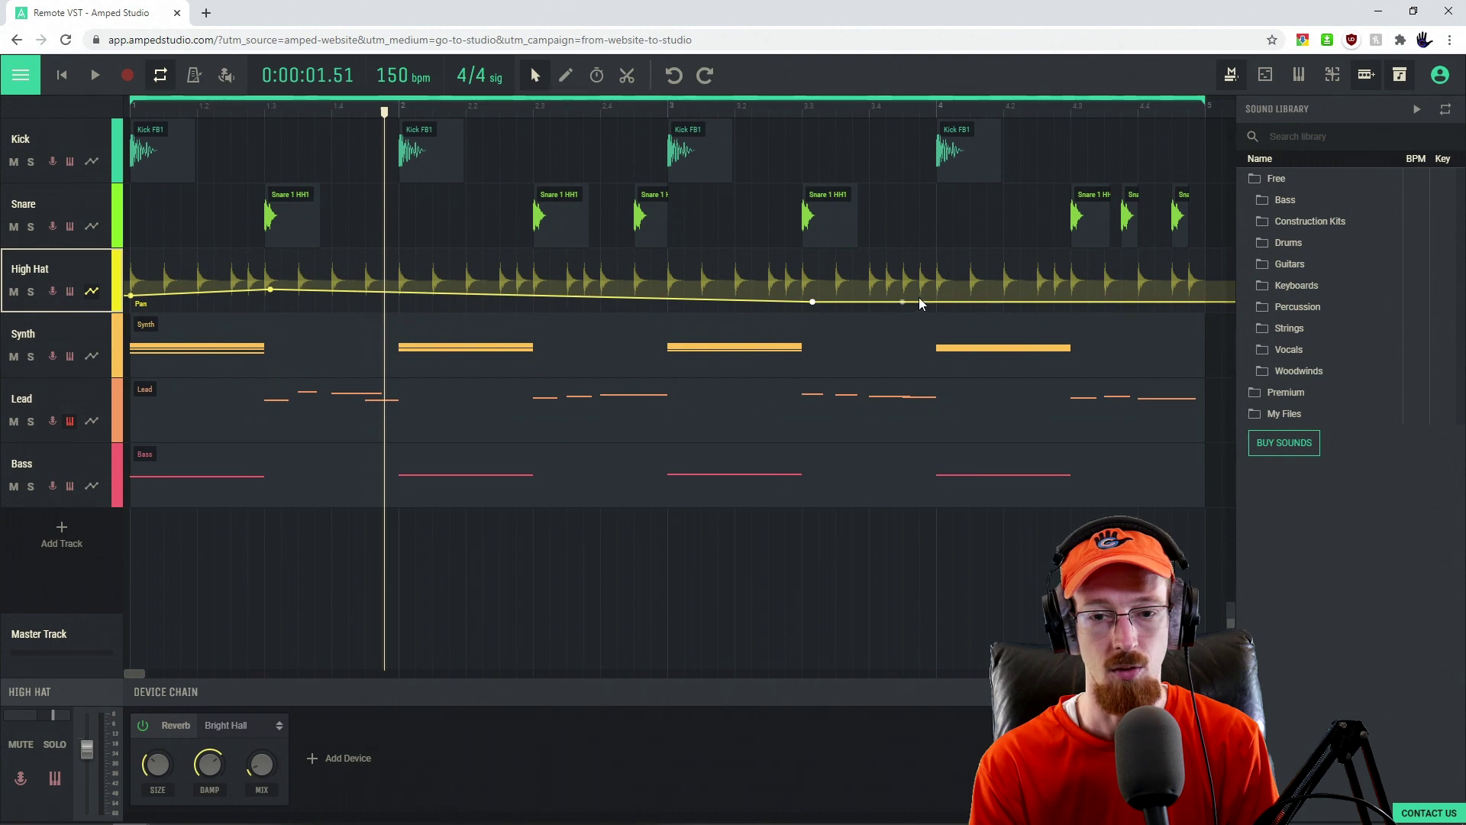
{"action": "left_click_drag", "start_coordinate": [925, 300], "coordinate": [940, 298]}
{"action": "key", "text": "space"}
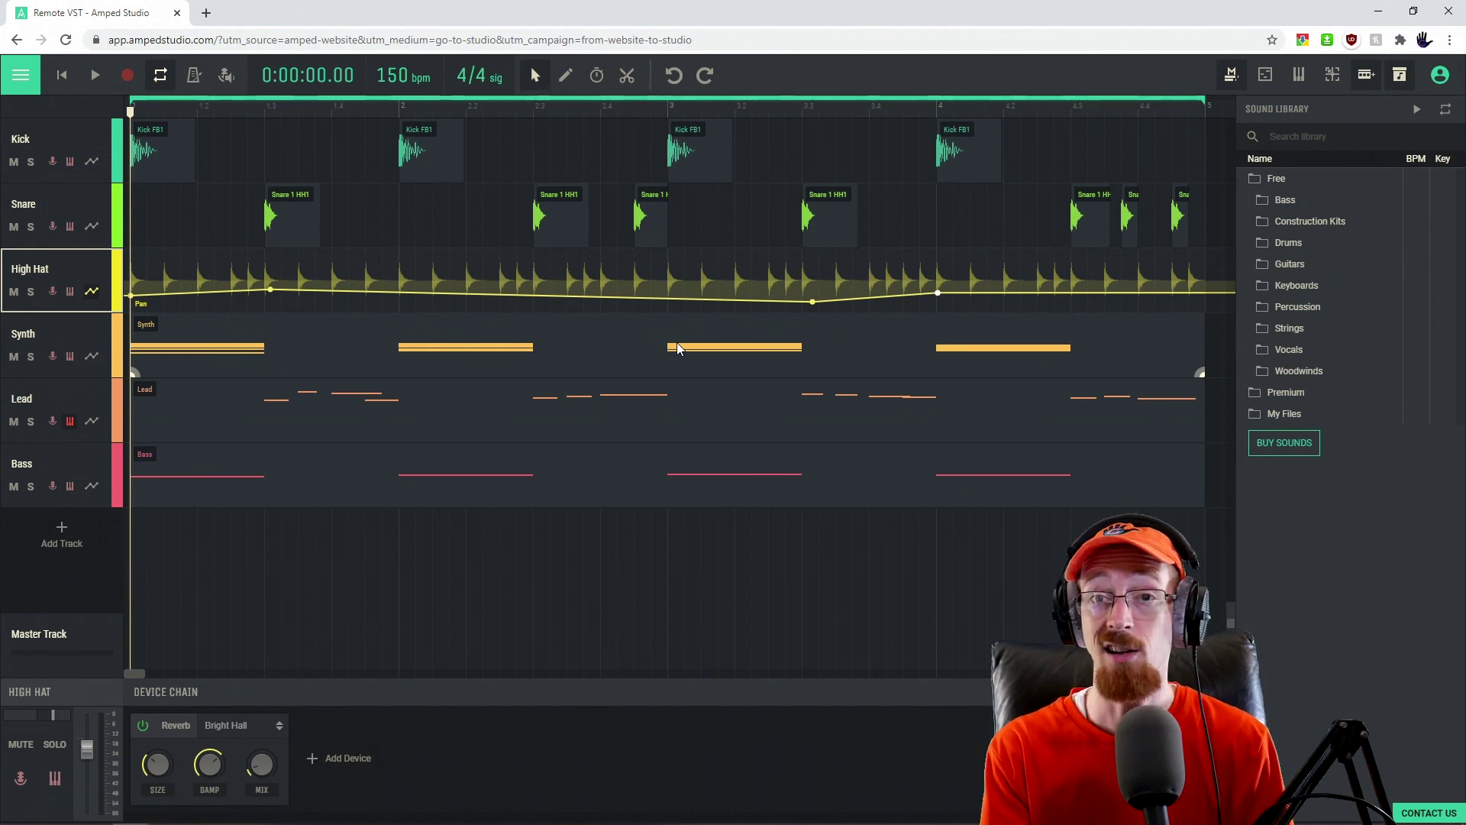
Raise the bar 1.3 pan point, lower the bar 3.3 point, and add points around bar 2.
{"action": "key", "text": "space"}
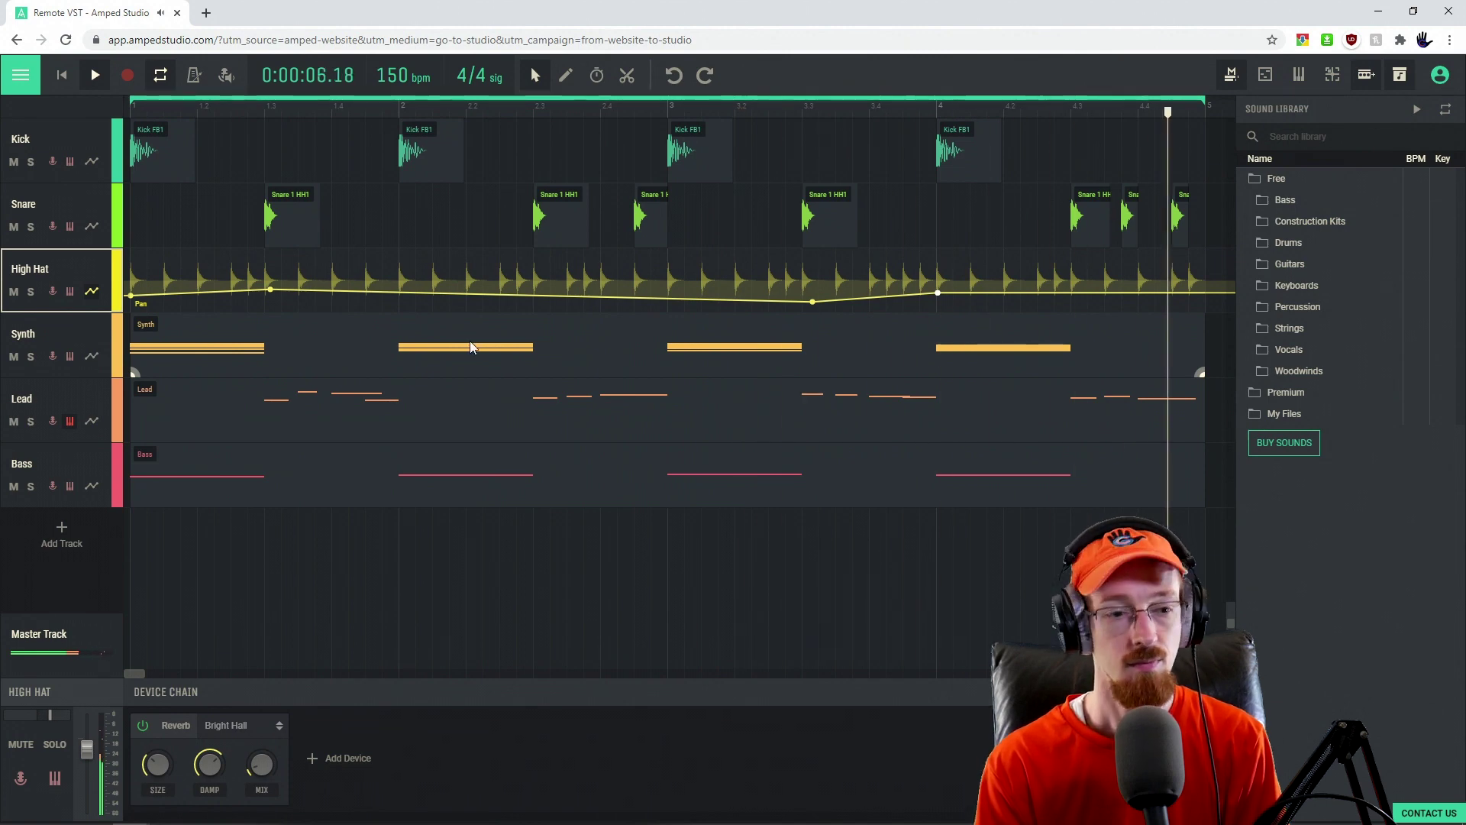
{"action": "key", "text": "space"}
{"action": "left_click_drag", "start_coordinate": [273, 292], "coordinate": [265, 284]}
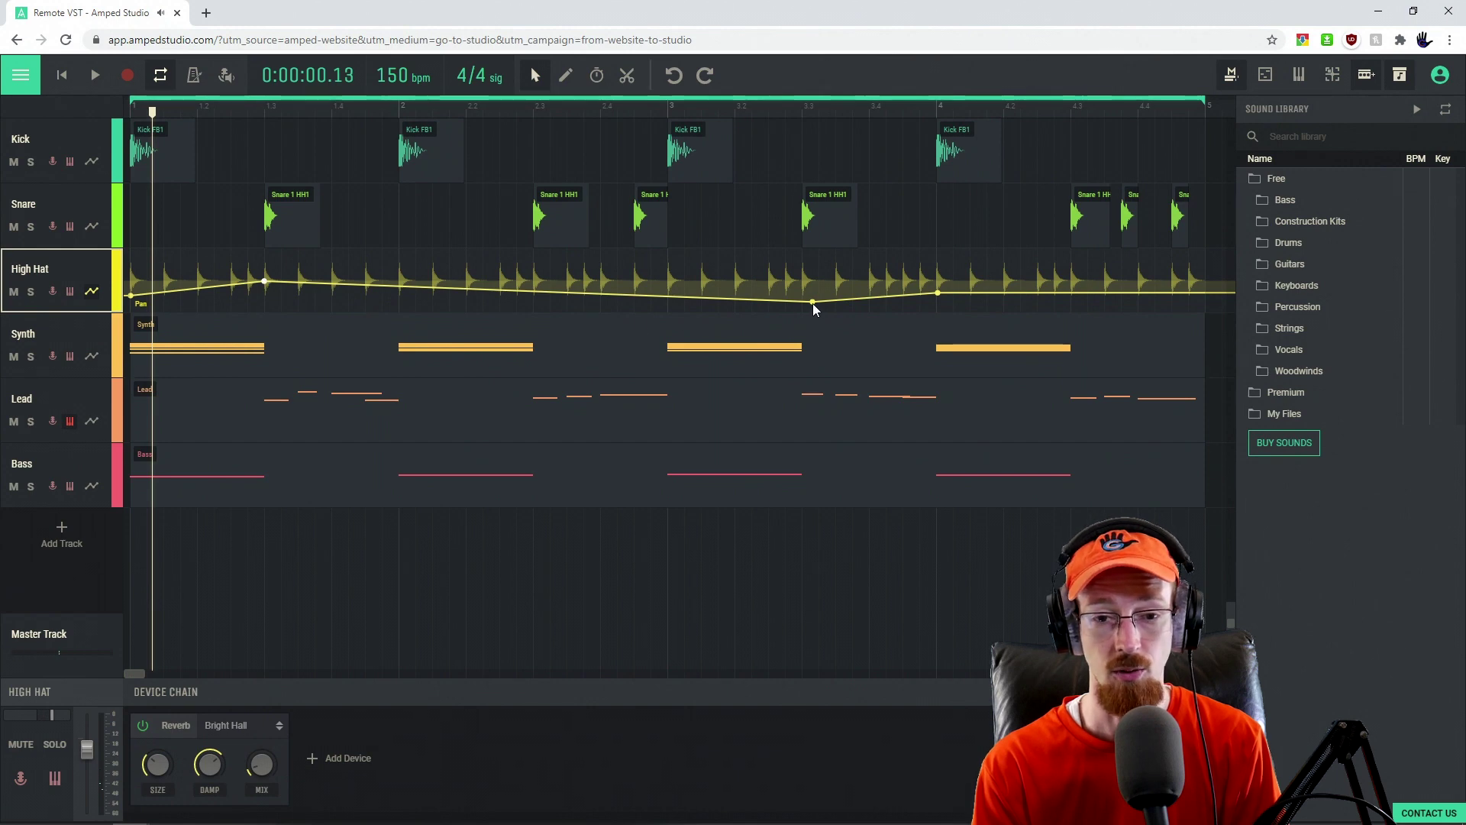
{"action": "left_click_drag", "start_coordinate": [813, 304], "coordinate": [813, 319]}
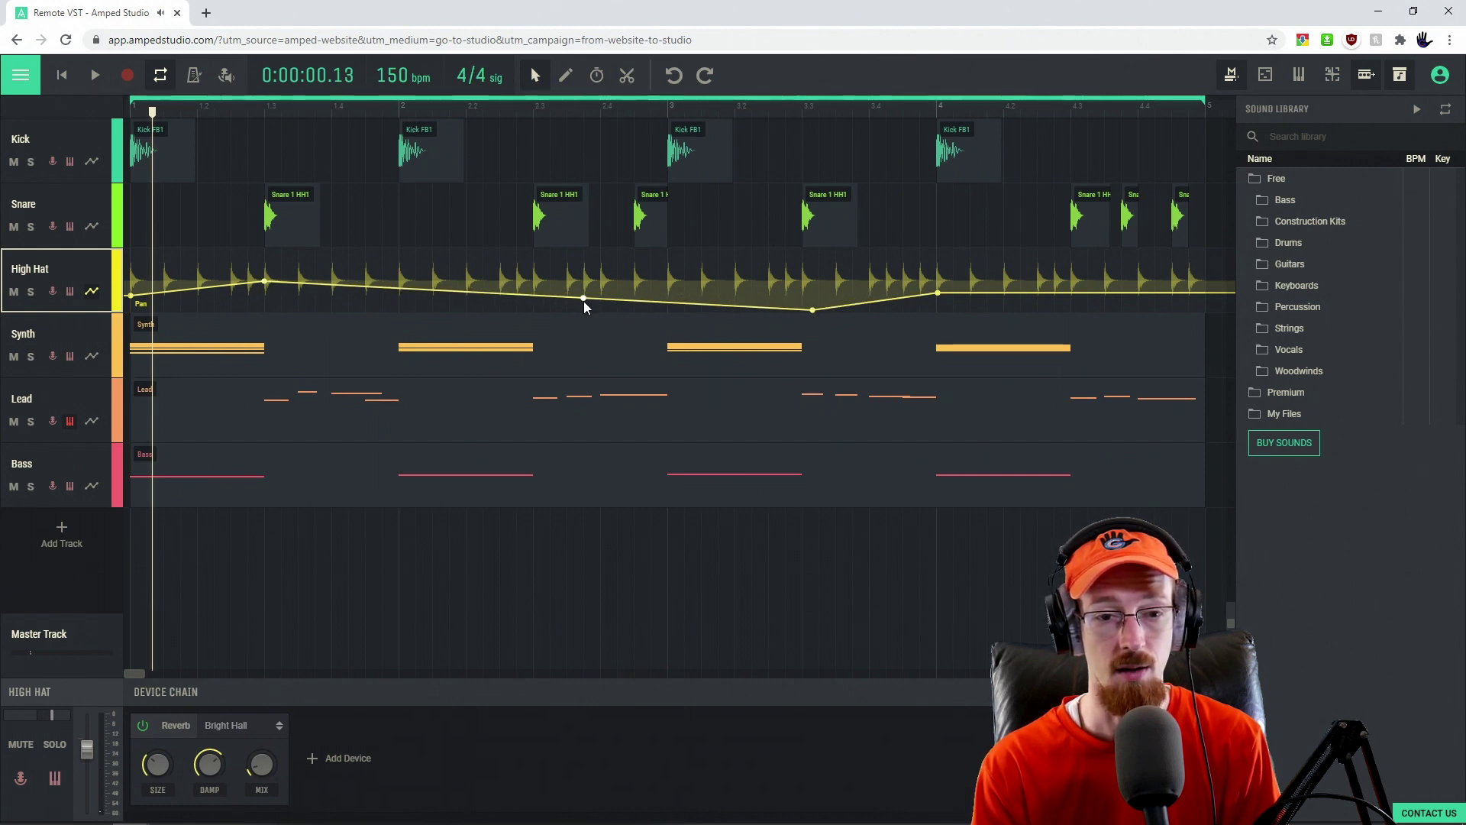
{"action": "left_click_drag", "start_coordinate": [583, 301], "coordinate": [582, 303]}
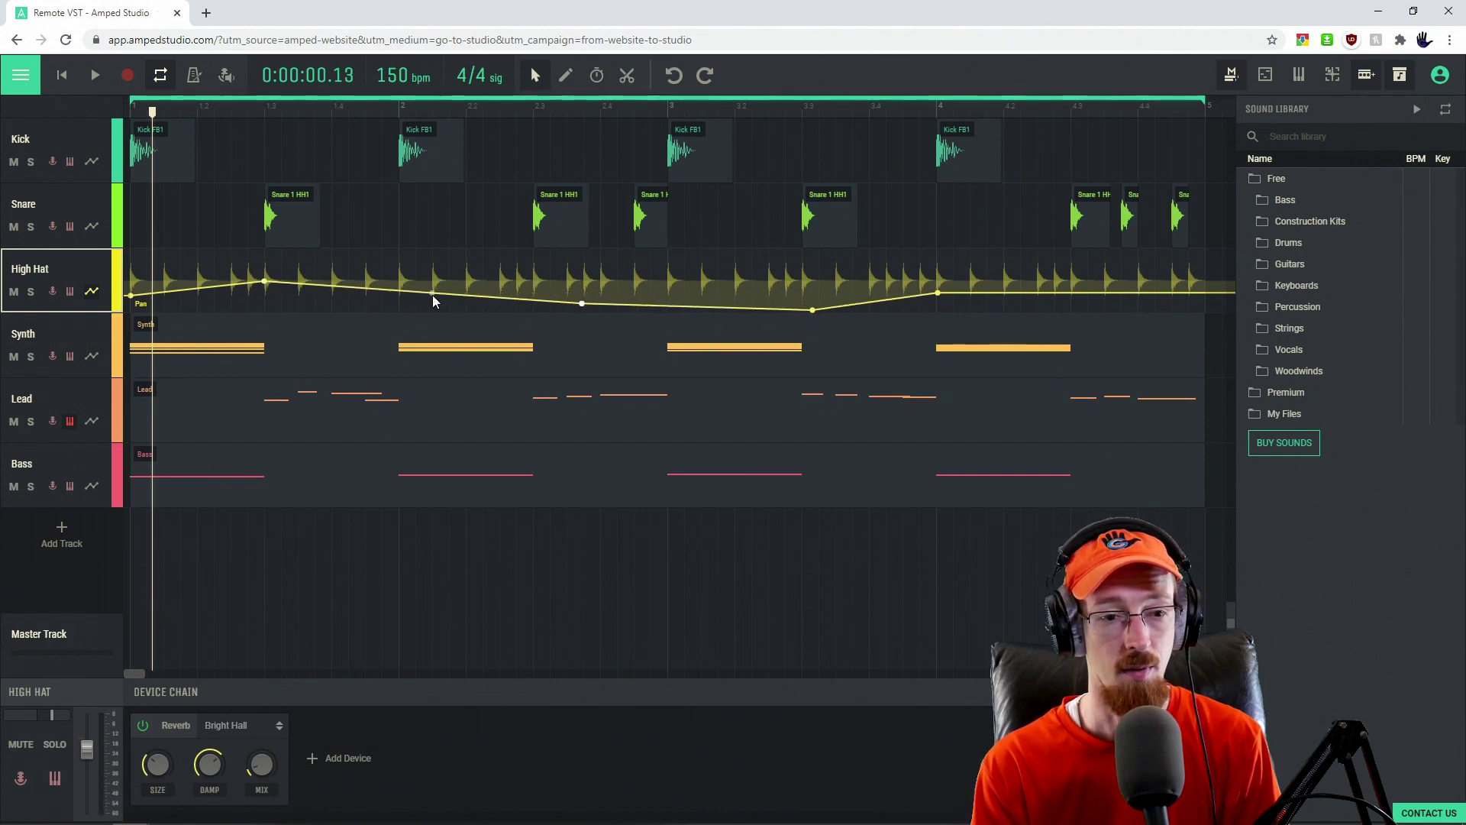
{"action": "left_click_drag", "start_coordinate": [432, 296], "coordinate": [432, 285]}
Play the reshaped High Hat pan curve from the start and pick a point to remove.
{"action": "left_click", "coordinate": [137, 112]}
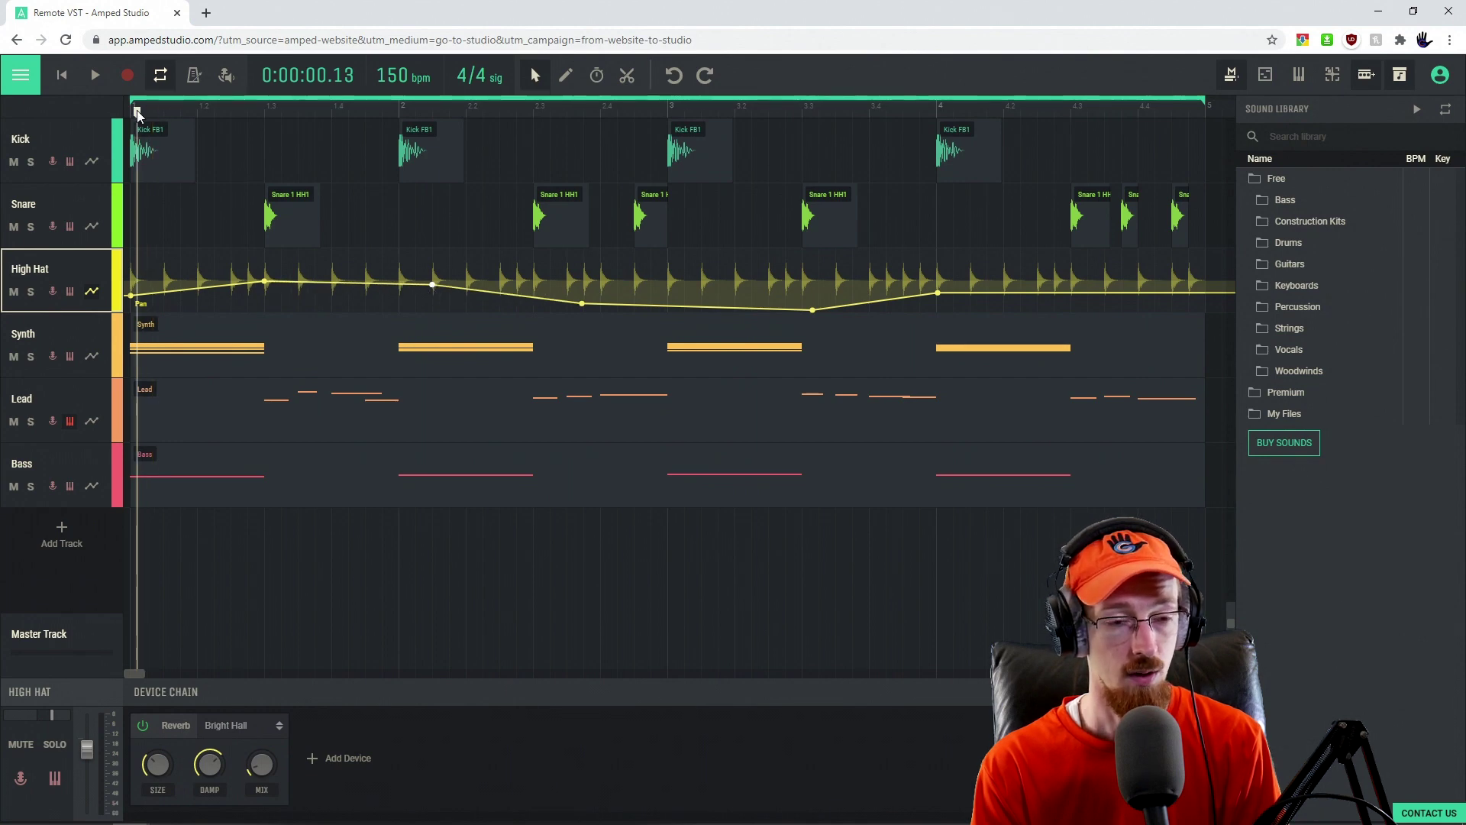
{"action": "left_click", "coordinate": [134, 111]}
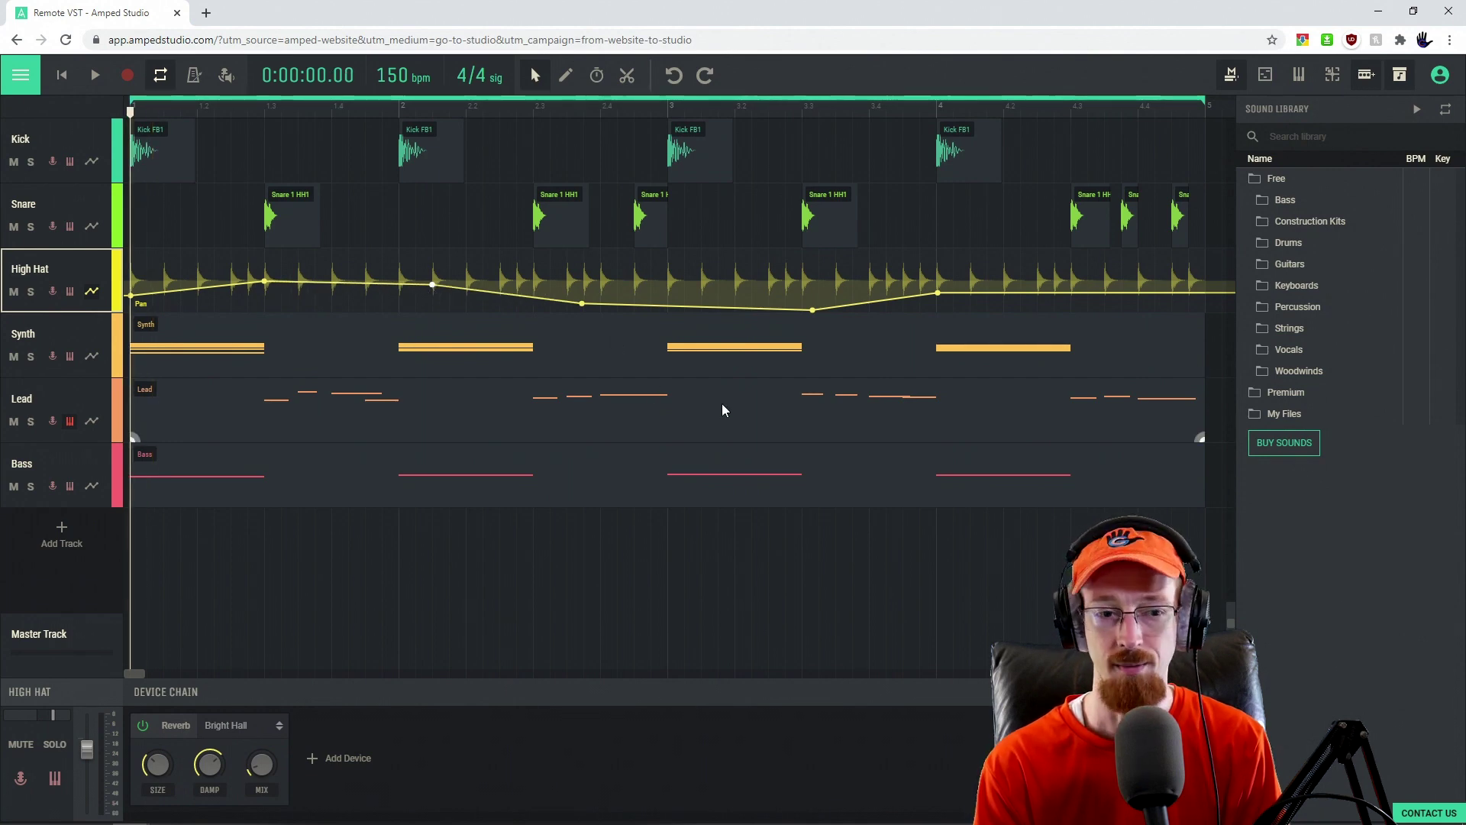
{"action": "key", "text": "space"}
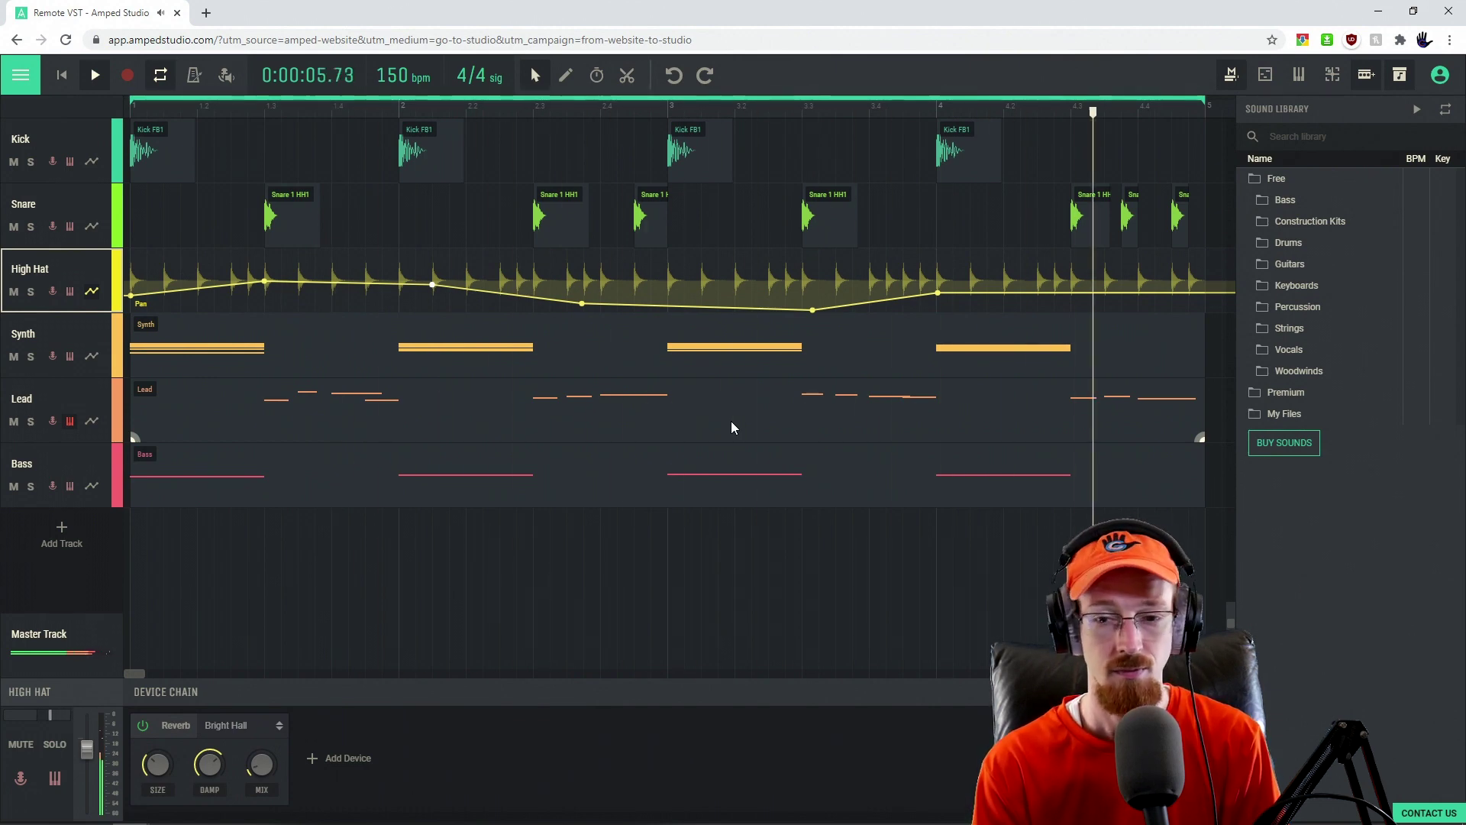
{"action": "key", "text": "space"}
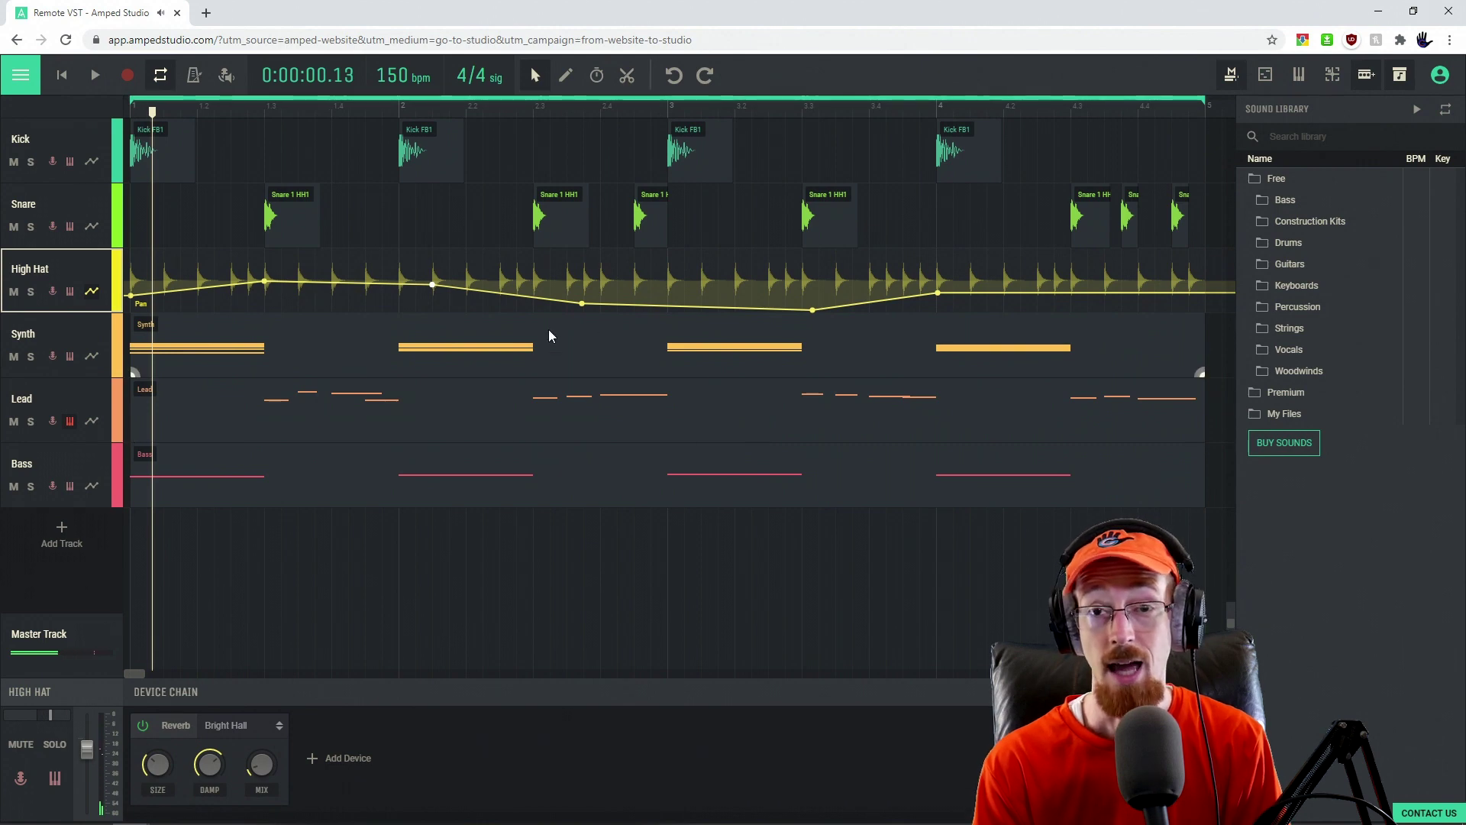
{"action": "left_click", "coordinate": [94, 293]}
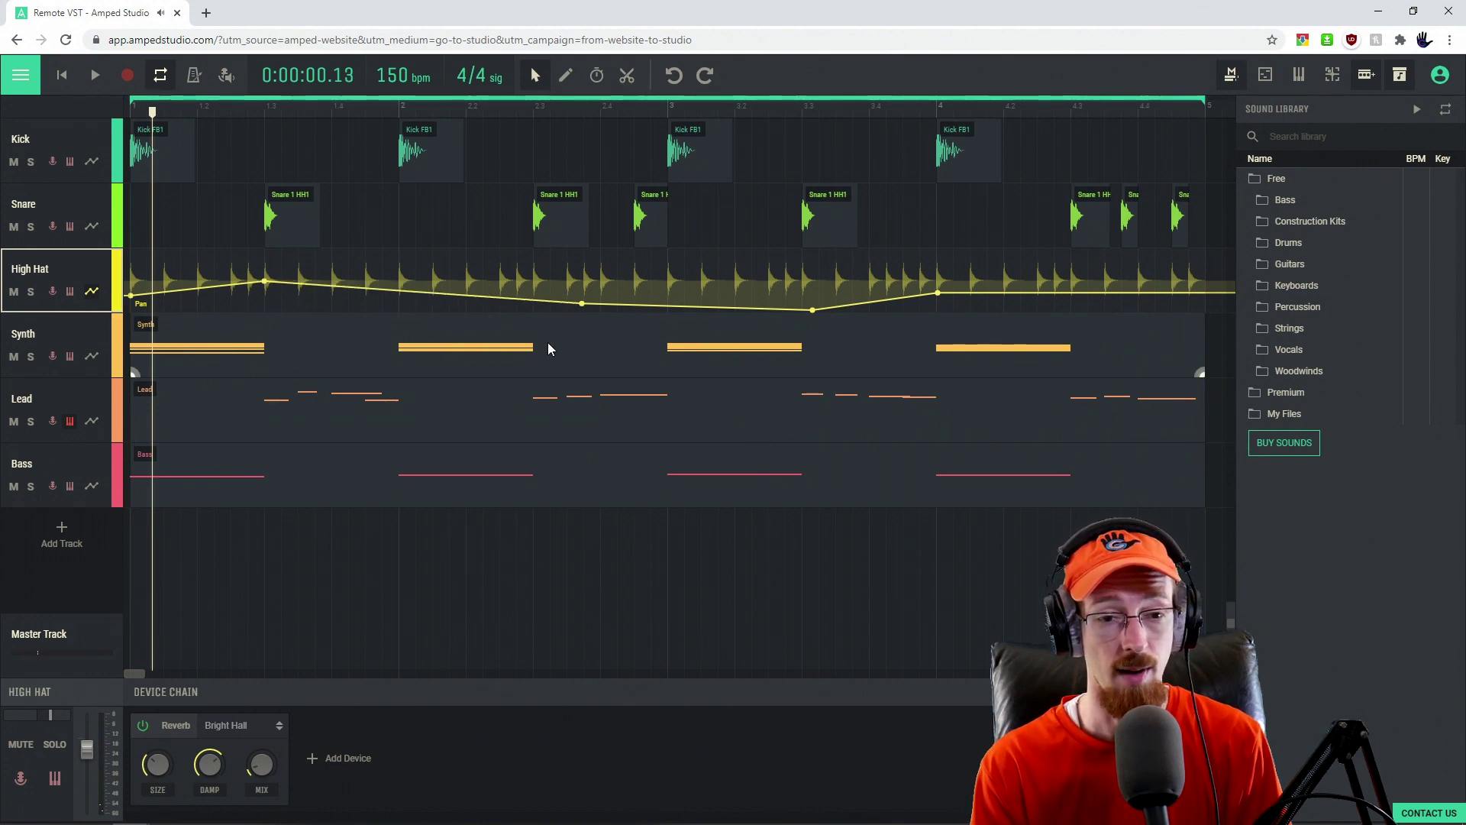
Remove the chosen middle High Hat pan points with Ctrl+Z and bring up its automation options.
{"action": "key", "text": "ctrl+z"}
{"action": "key", "text": "ctrl+z"}
{"action": "key", "text": "ctrl+z"}
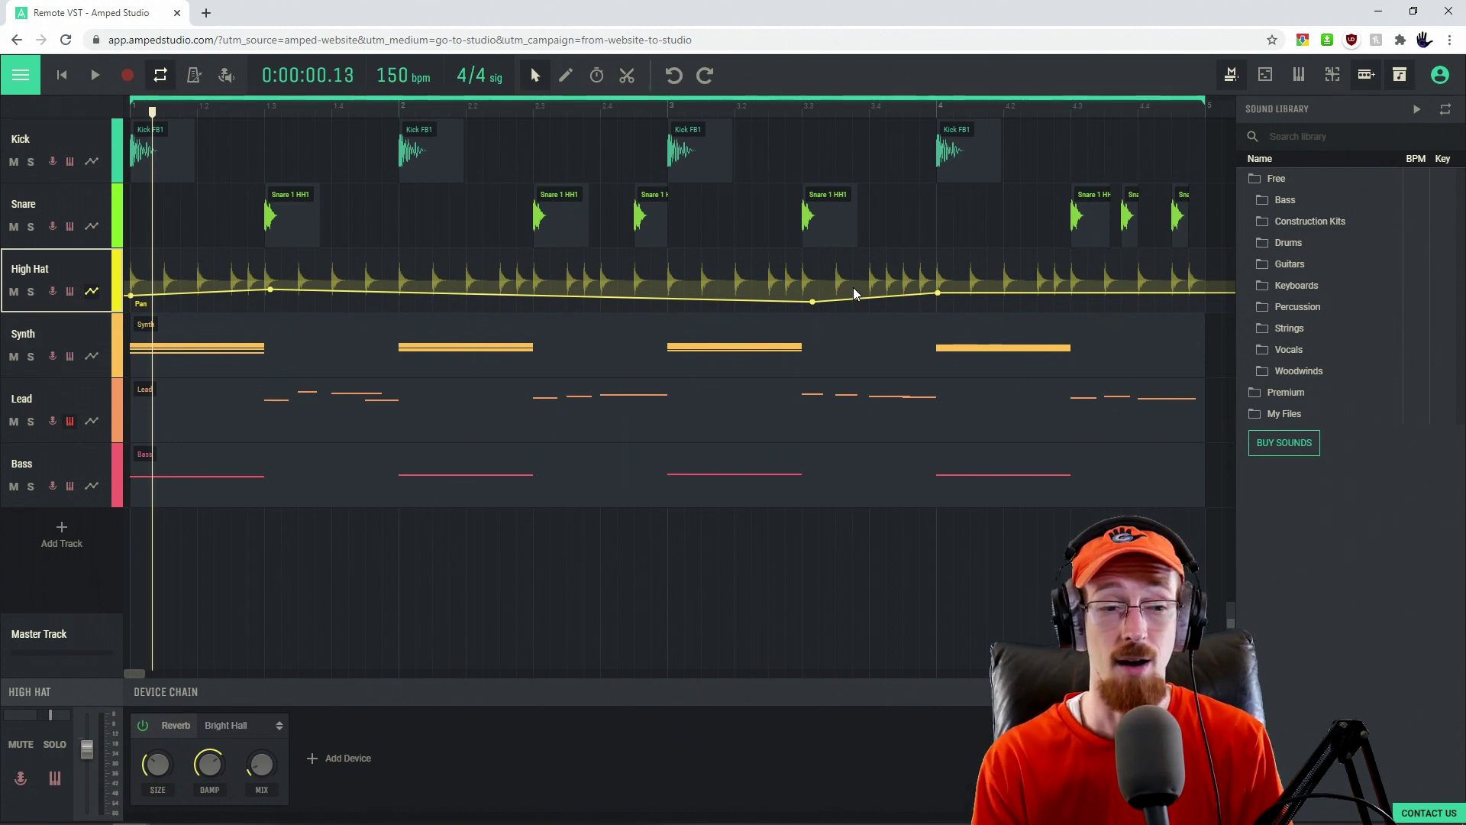
{"action": "left_click", "coordinate": [91, 296]}
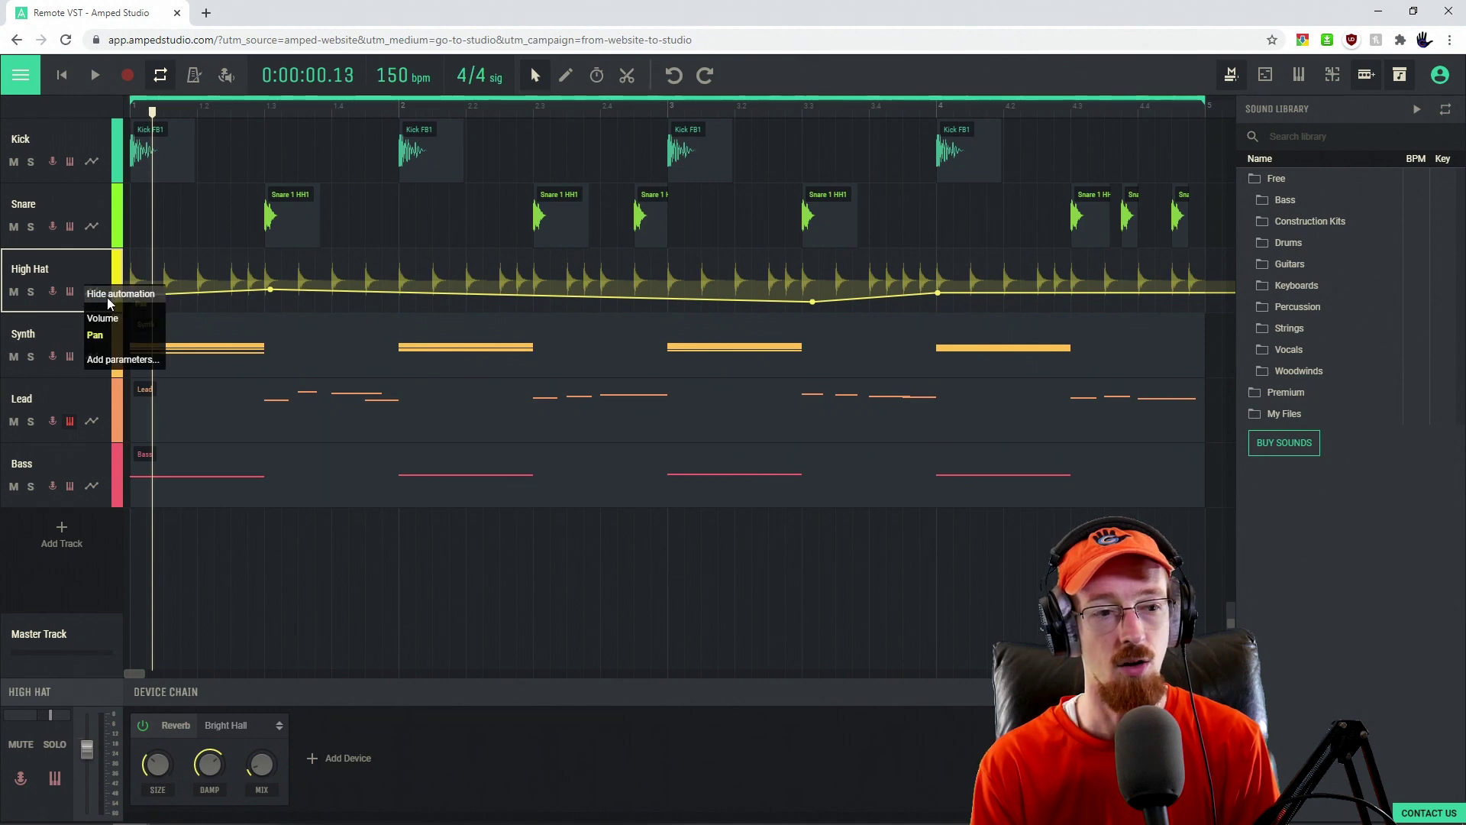
Toggle the High Hat Pan lane off and on, leave it hidden, and select the Lead clip.
{"action": "left_click", "coordinate": [119, 295]}
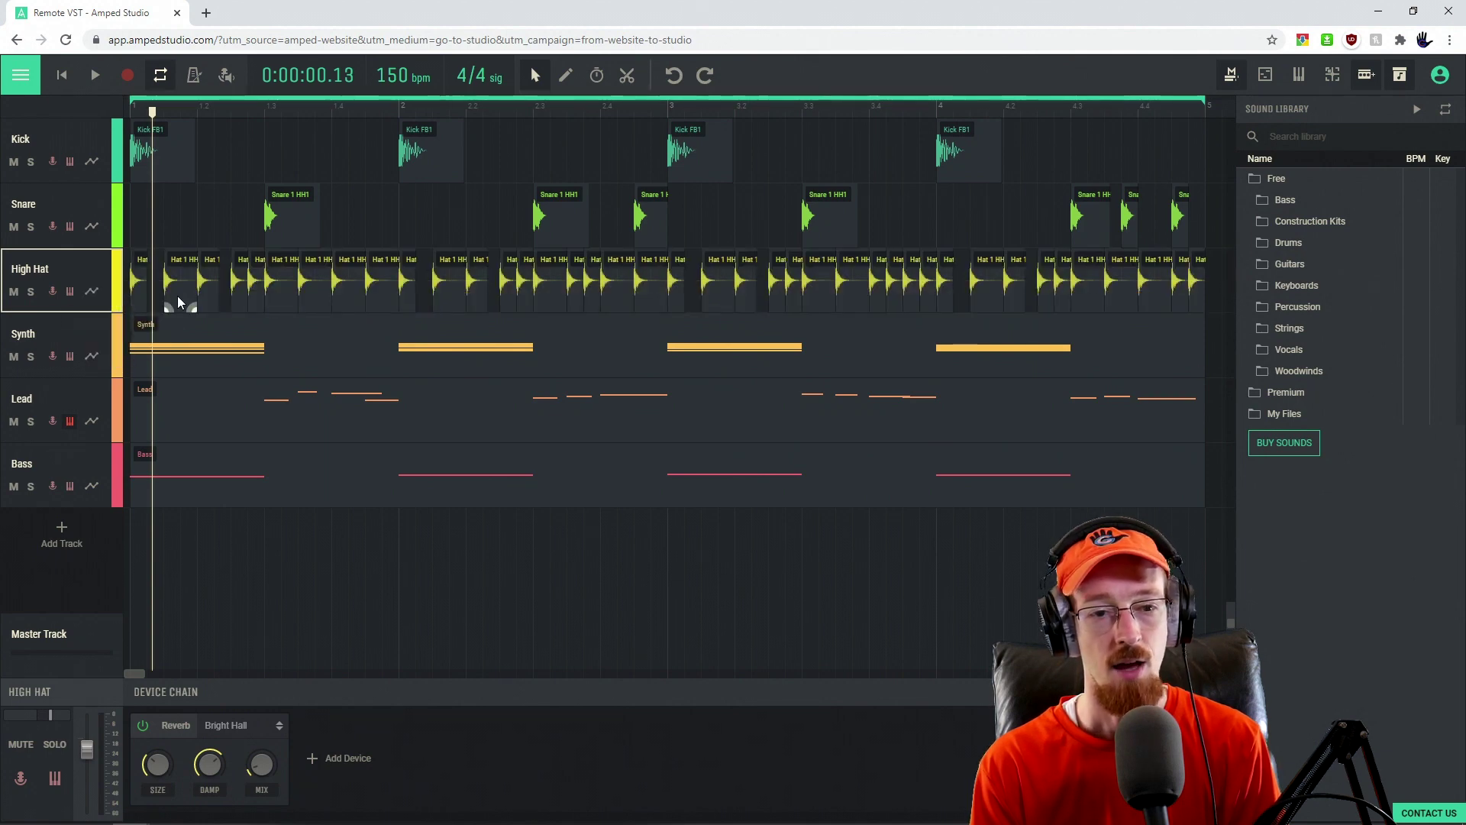
{"action": "left_click", "coordinate": [92, 291]}
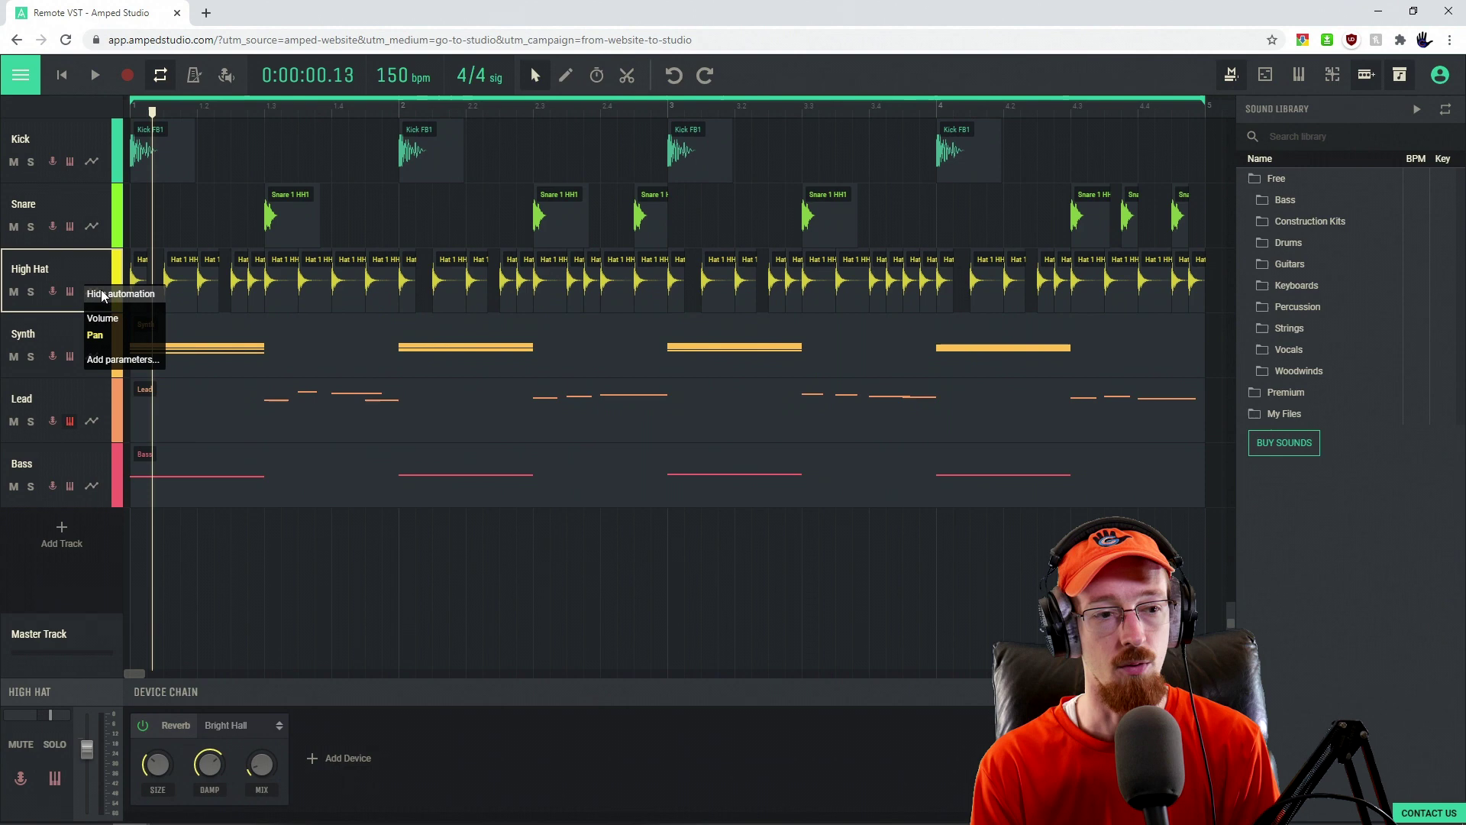
{"action": "left_click", "coordinate": [97, 335]}
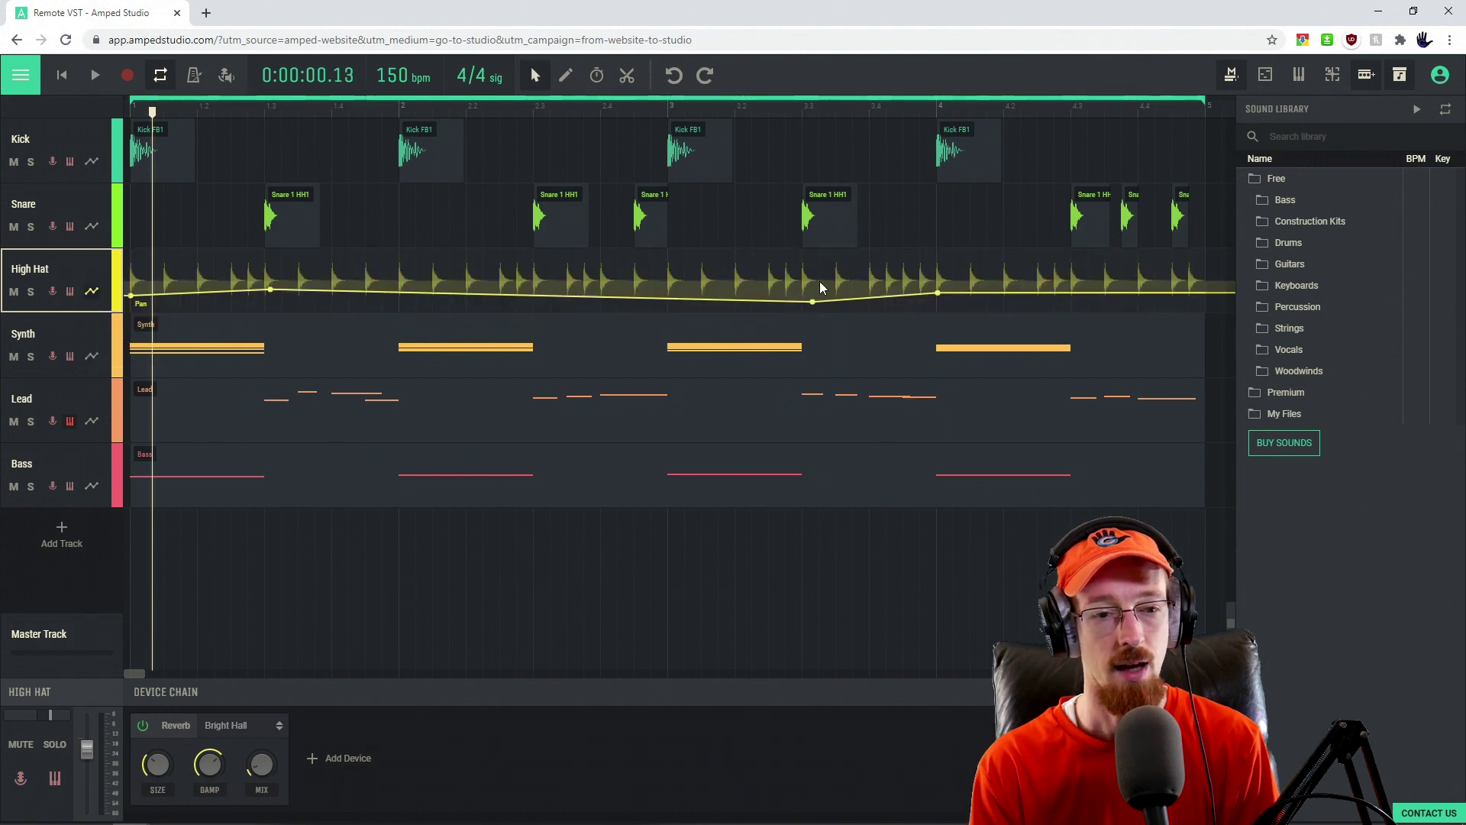
{"action": "left_click", "coordinate": [91, 293]}
{"action": "left_click", "coordinate": [101, 313]}
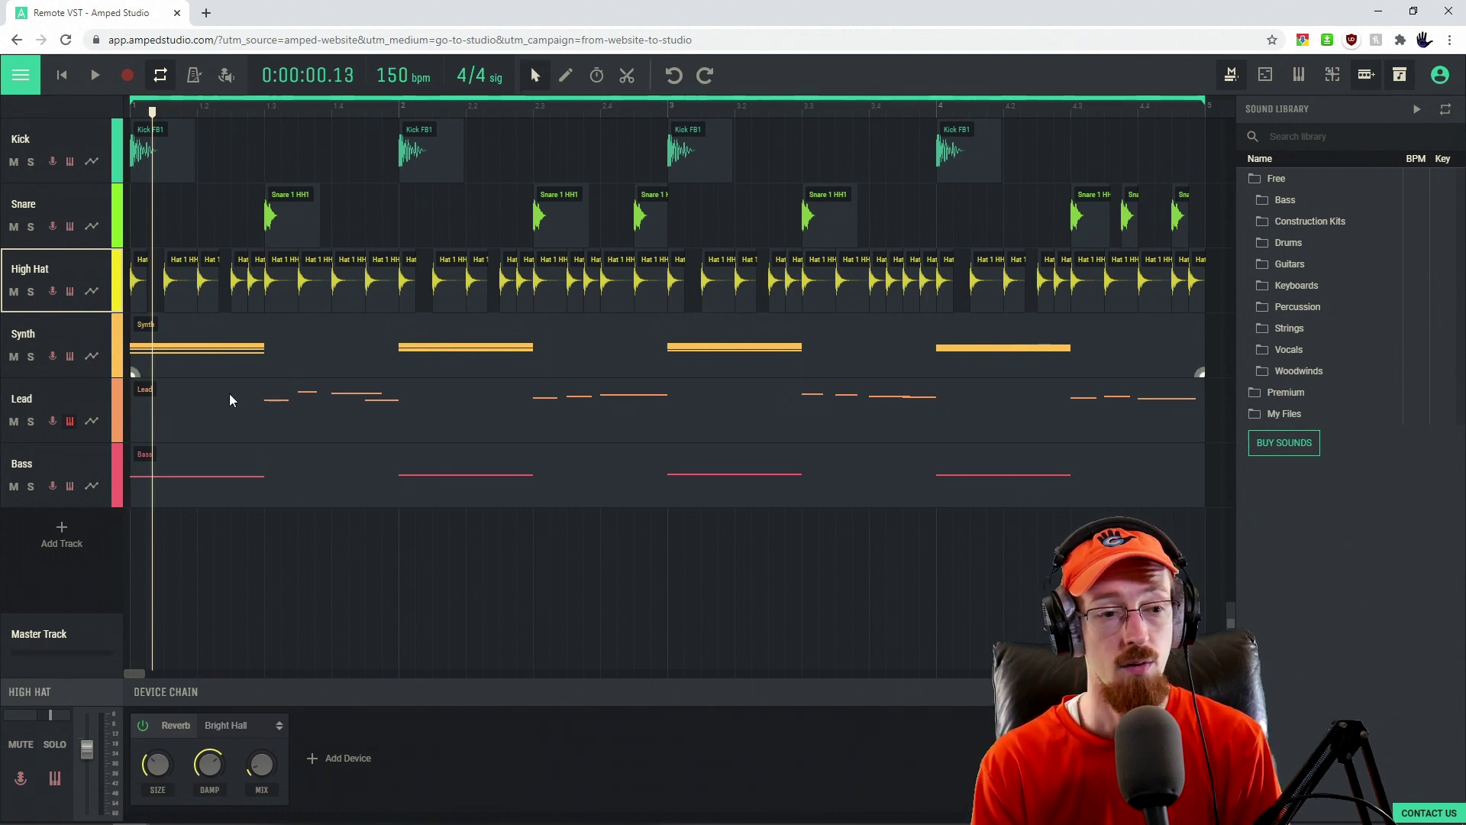
{"action": "left_click", "coordinate": [256, 426]}
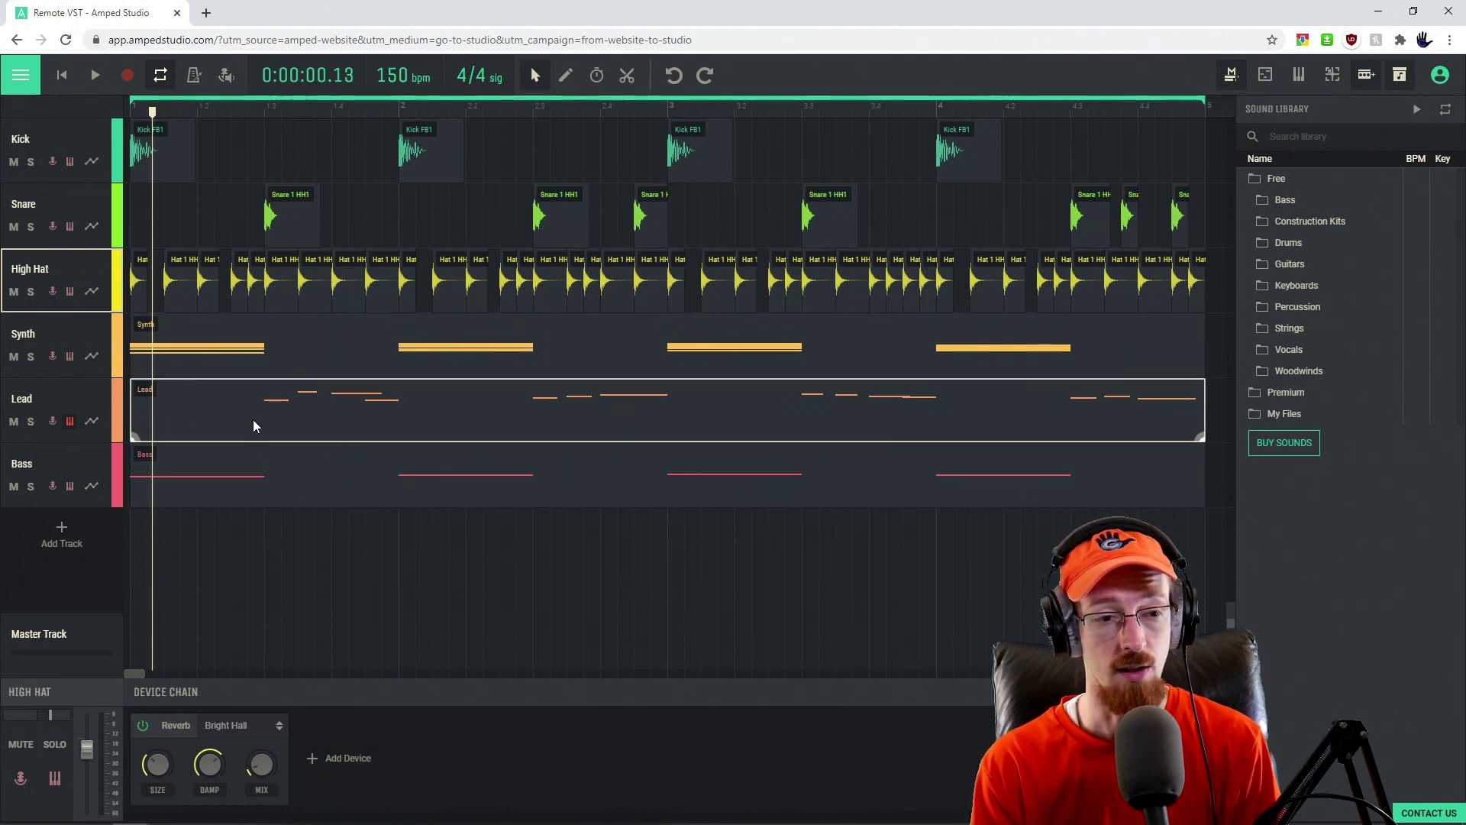
Select and arm the Lead track, open its VOLT synth editor, and raise the Filter FC cutoff.
{"action": "left_click", "coordinate": [70, 421]}
{"action": "left_click", "coordinate": [84, 388]}
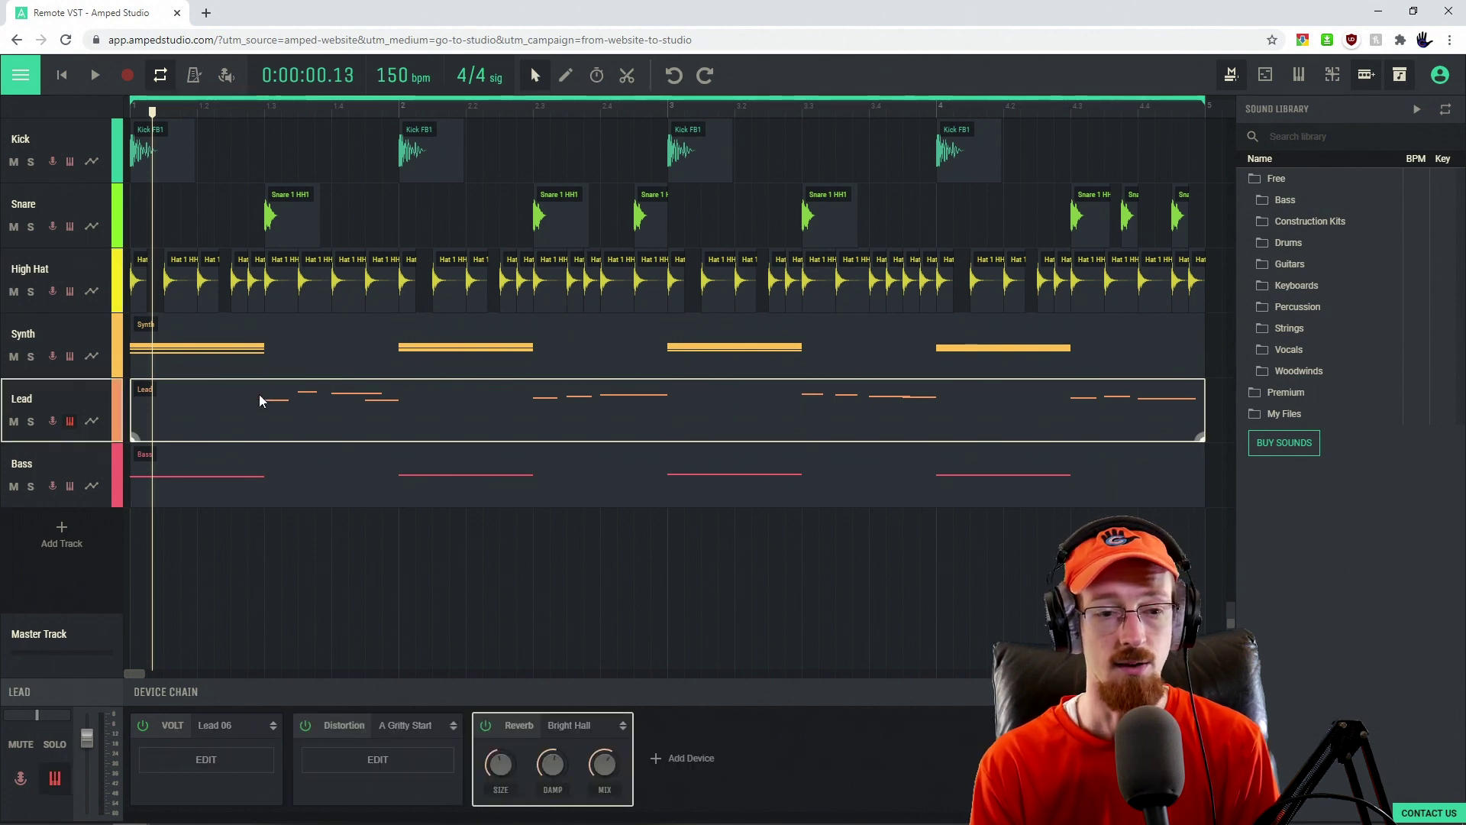
{"action": "left_click", "coordinate": [214, 759]}
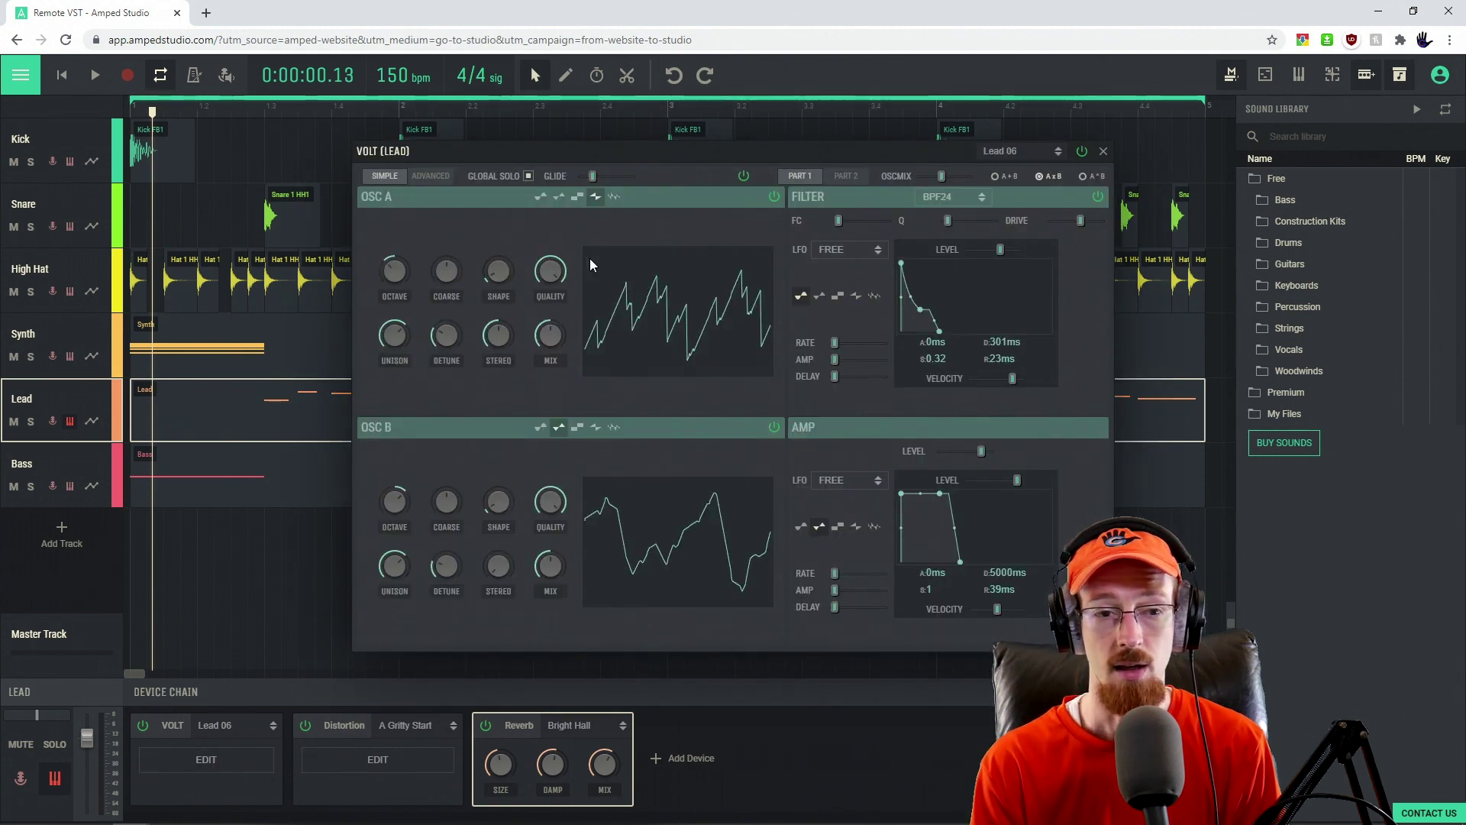
{"action": "mouse_move", "coordinate": [838, 220]}
{"action": "left_mouse_down"}
{"action": "mouse_move", "coordinate": [876, 220]}
{"action": "mouse_move", "coordinate": [838, 221]}
{"action": "left_mouse_up"}
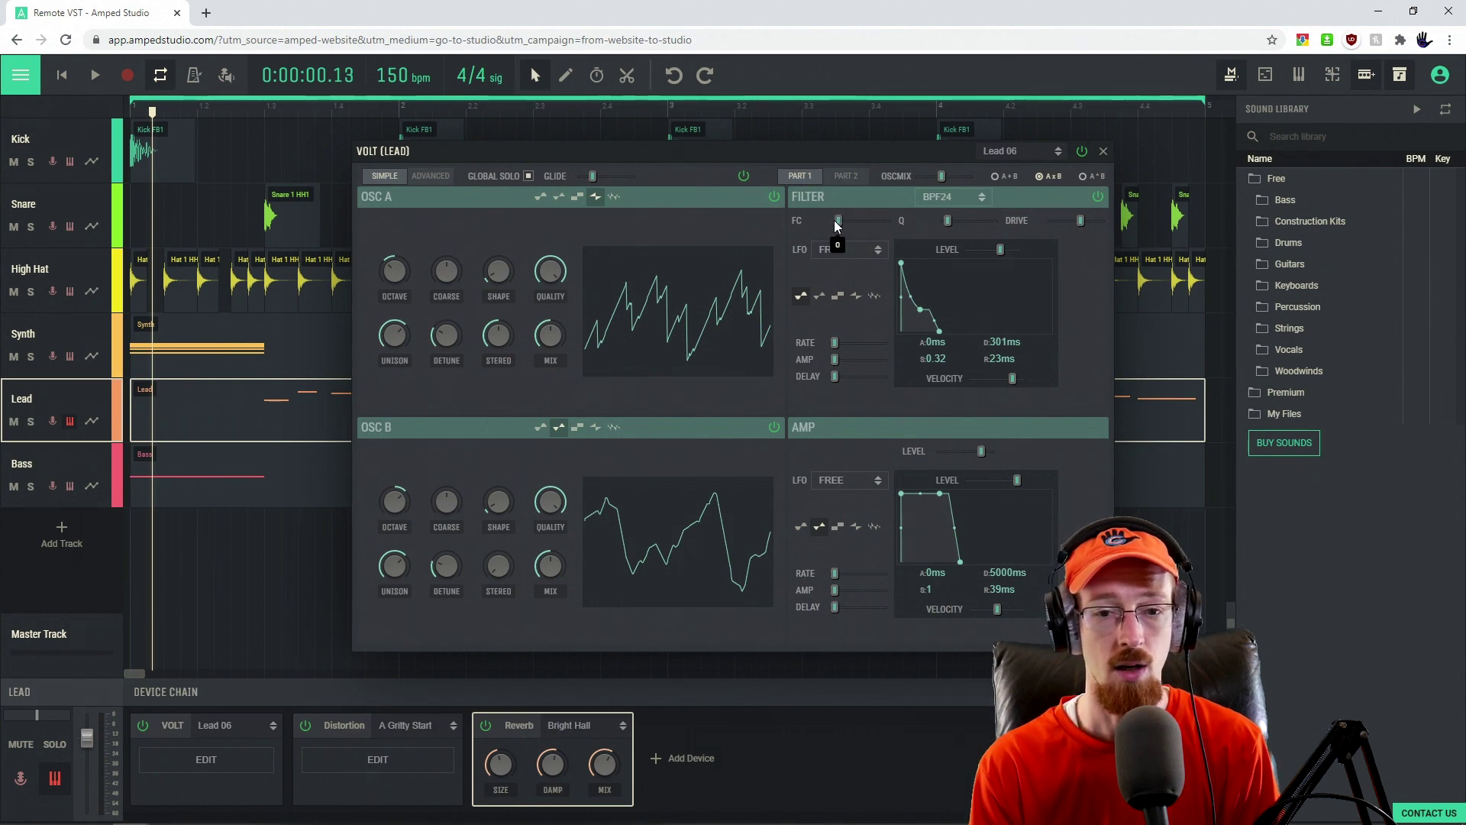
{"action": "left_click", "coordinate": [91, 422]}
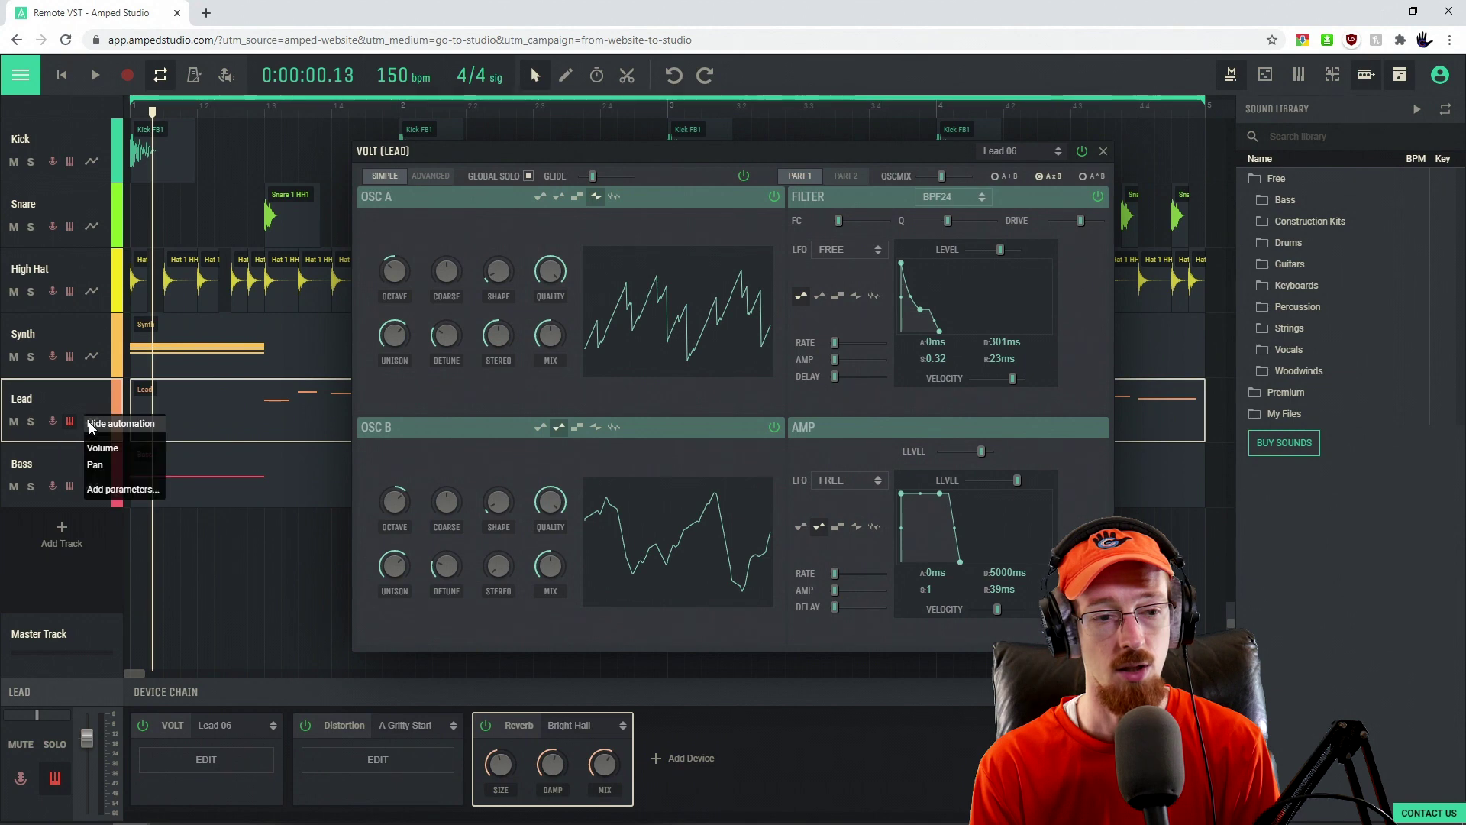
Make VOLT's Part 1 Filter FC automatable and show its lane on the Lead track.
{"action": "left_click", "coordinate": [113, 489]}
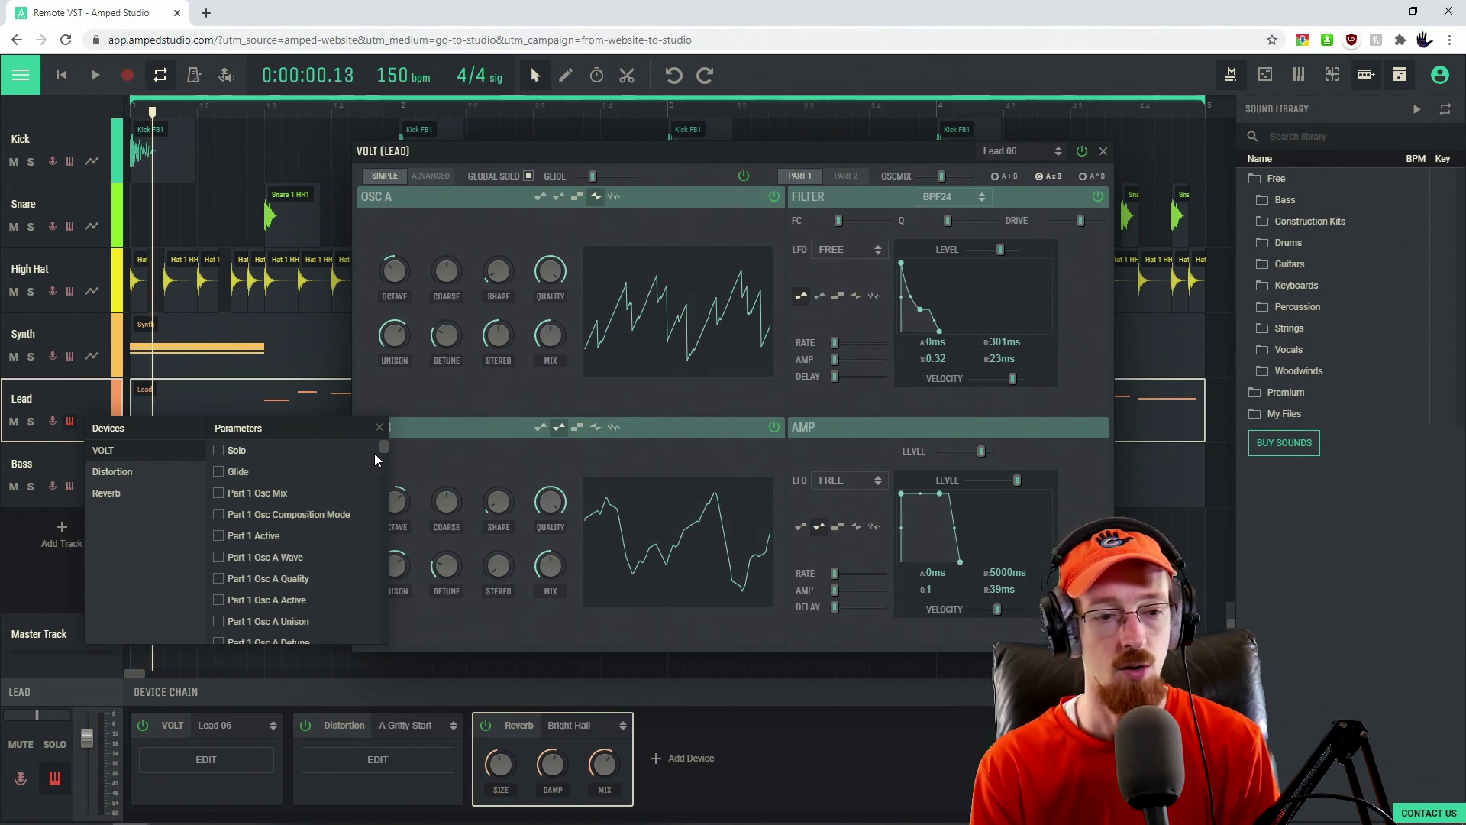
{"action": "left_click_drag", "start_coordinate": [384, 449], "coordinate": [374, 487]}
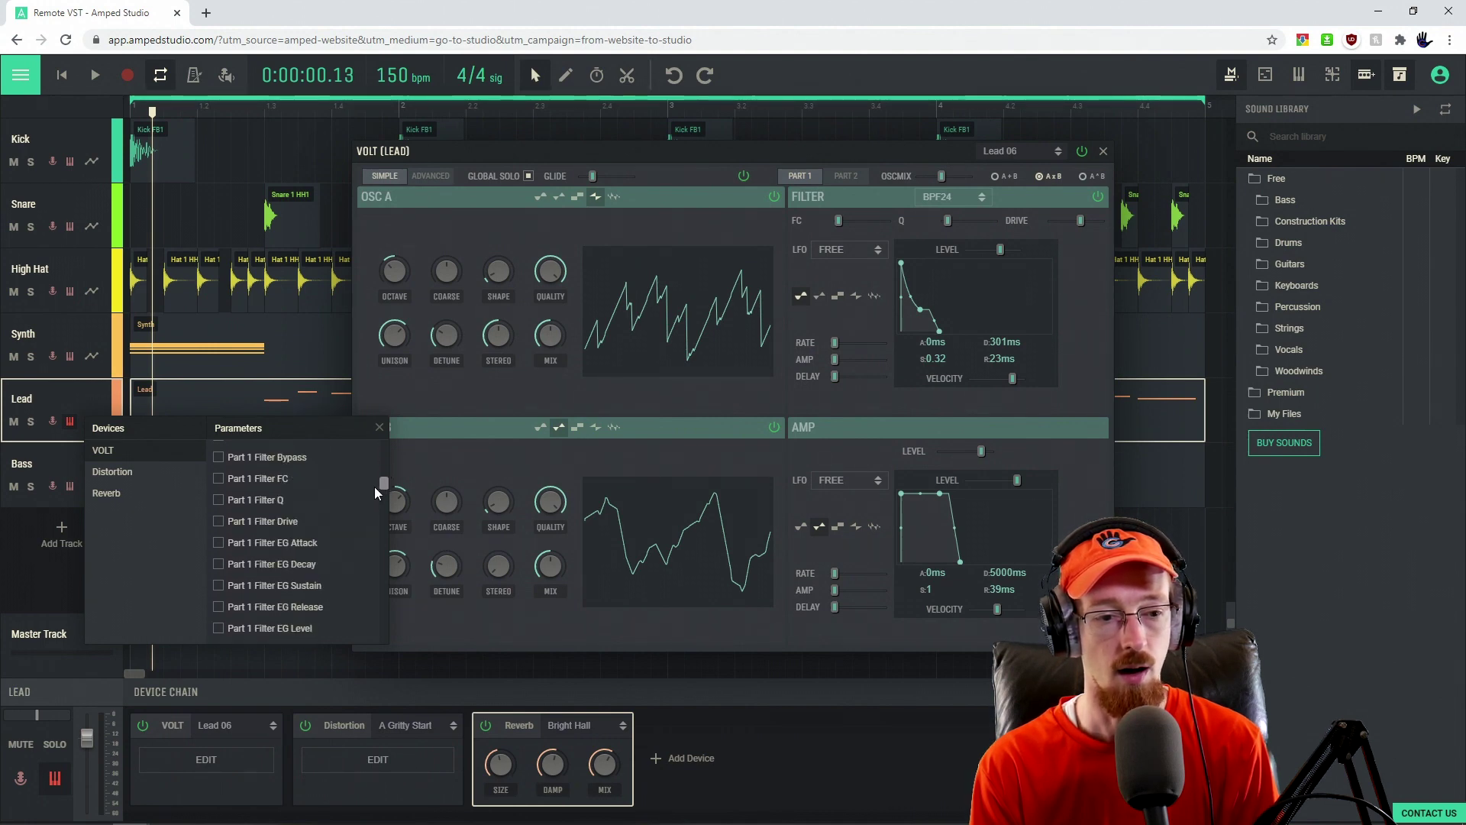
{"action": "left_click", "coordinate": [219, 478]}
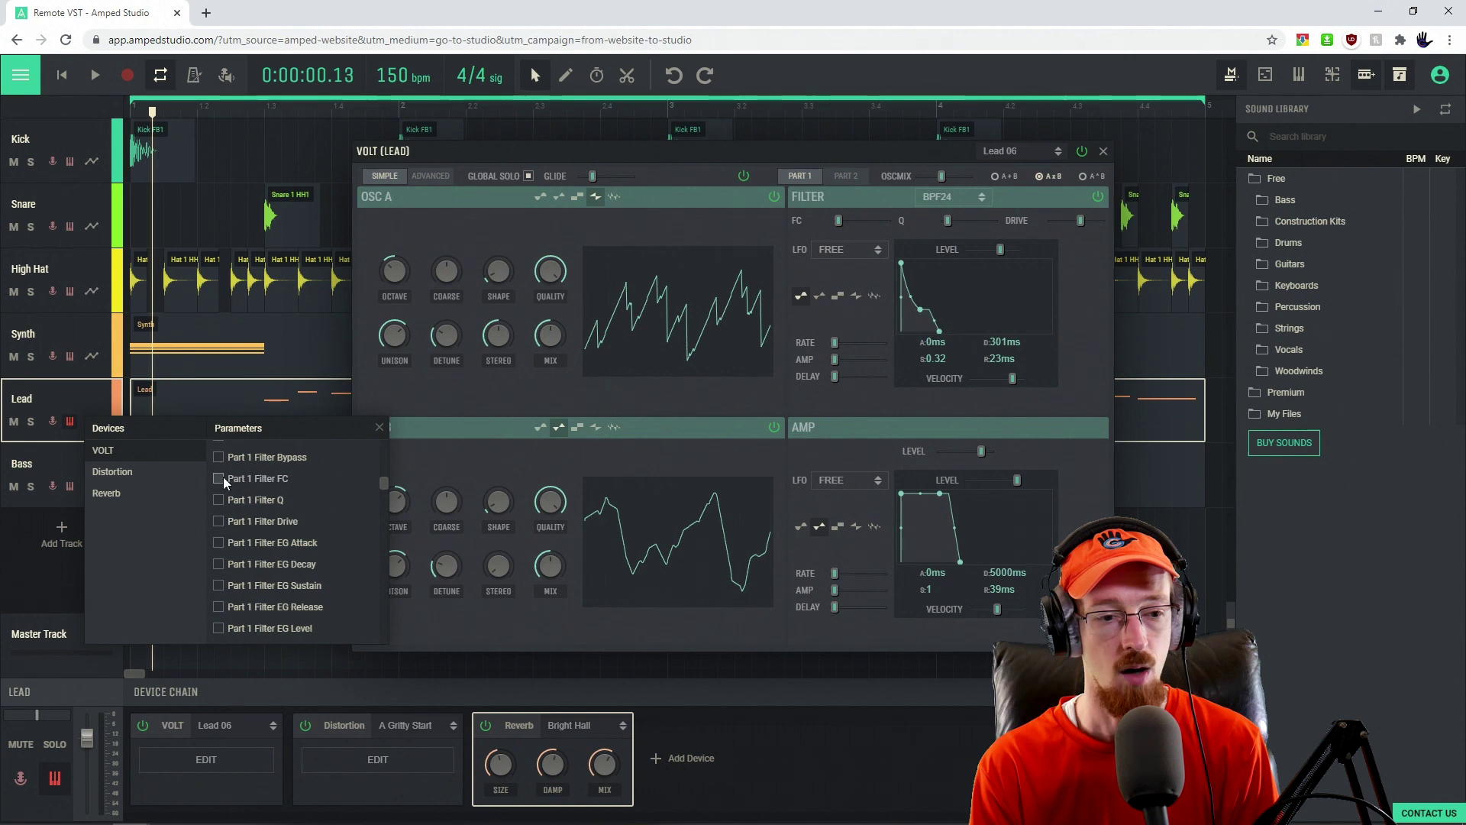
{"action": "left_click", "coordinate": [379, 427]}
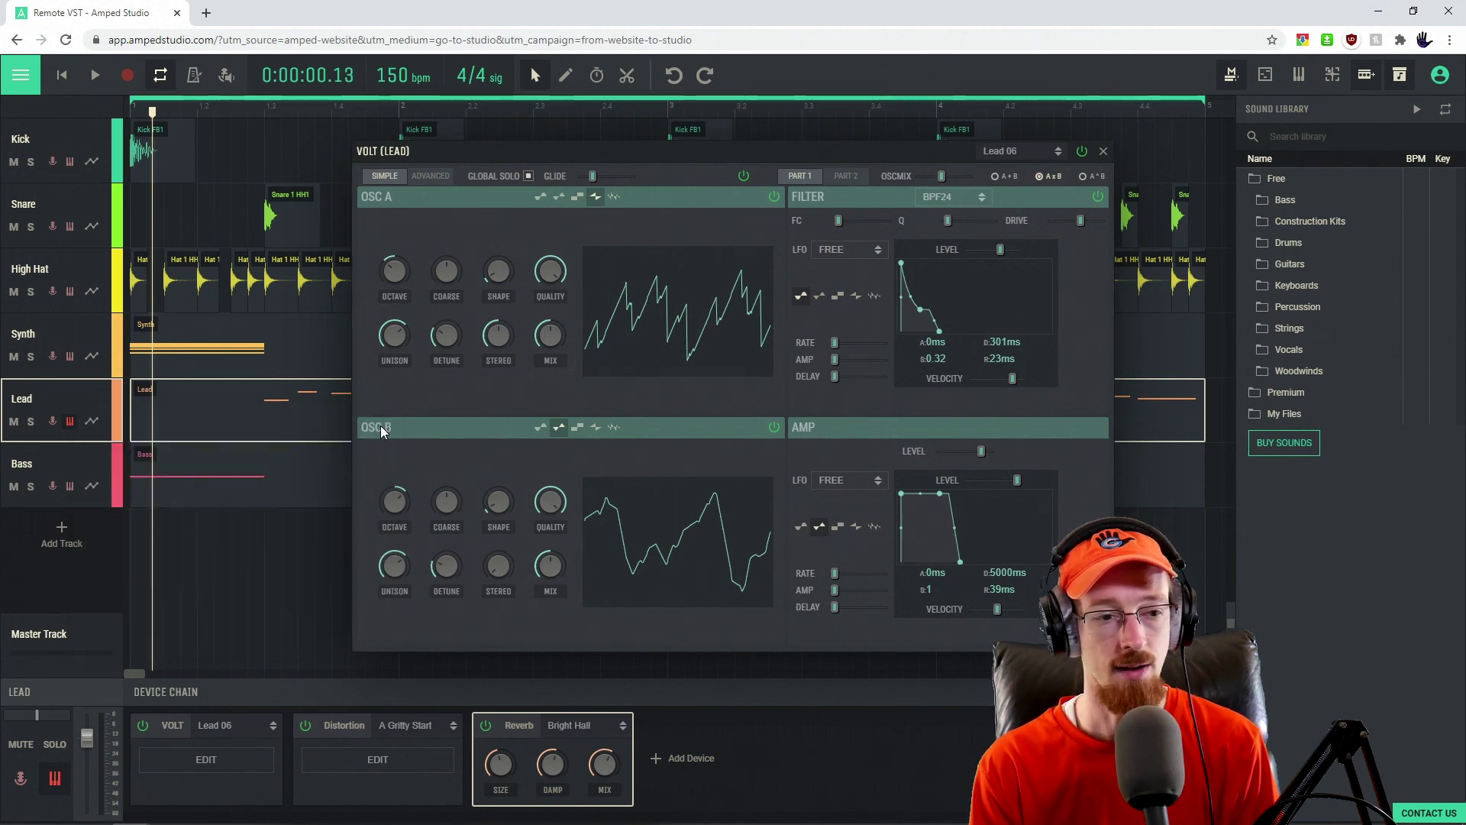
{"action": "left_click", "coordinate": [93, 422]}
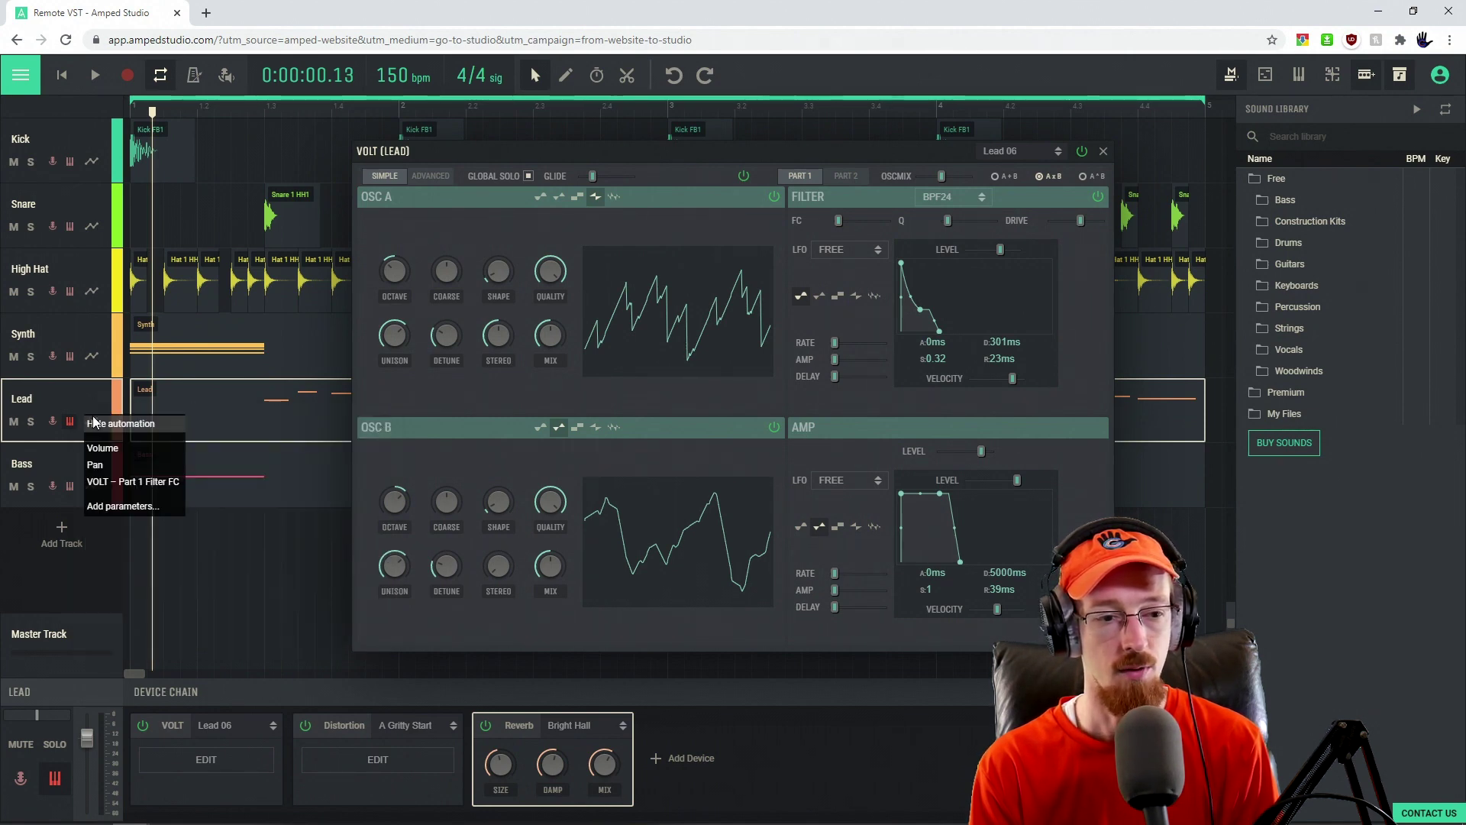
{"action": "left_click", "coordinate": [143, 483]}
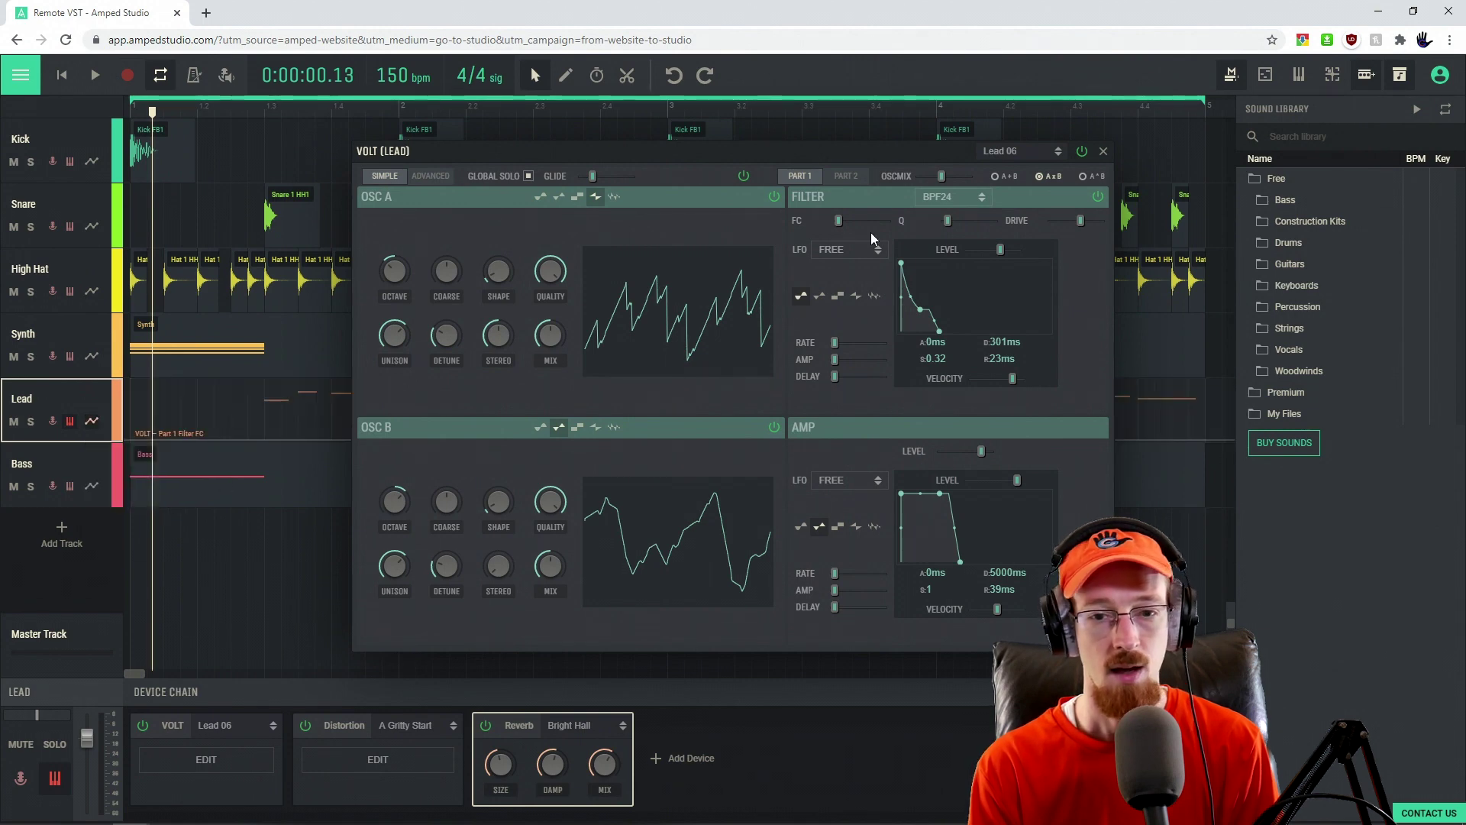
Close the VOLT editor and add Filter FC points in bar 1, including a raised point.
{"action": "left_click", "coordinate": [1105, 151]}
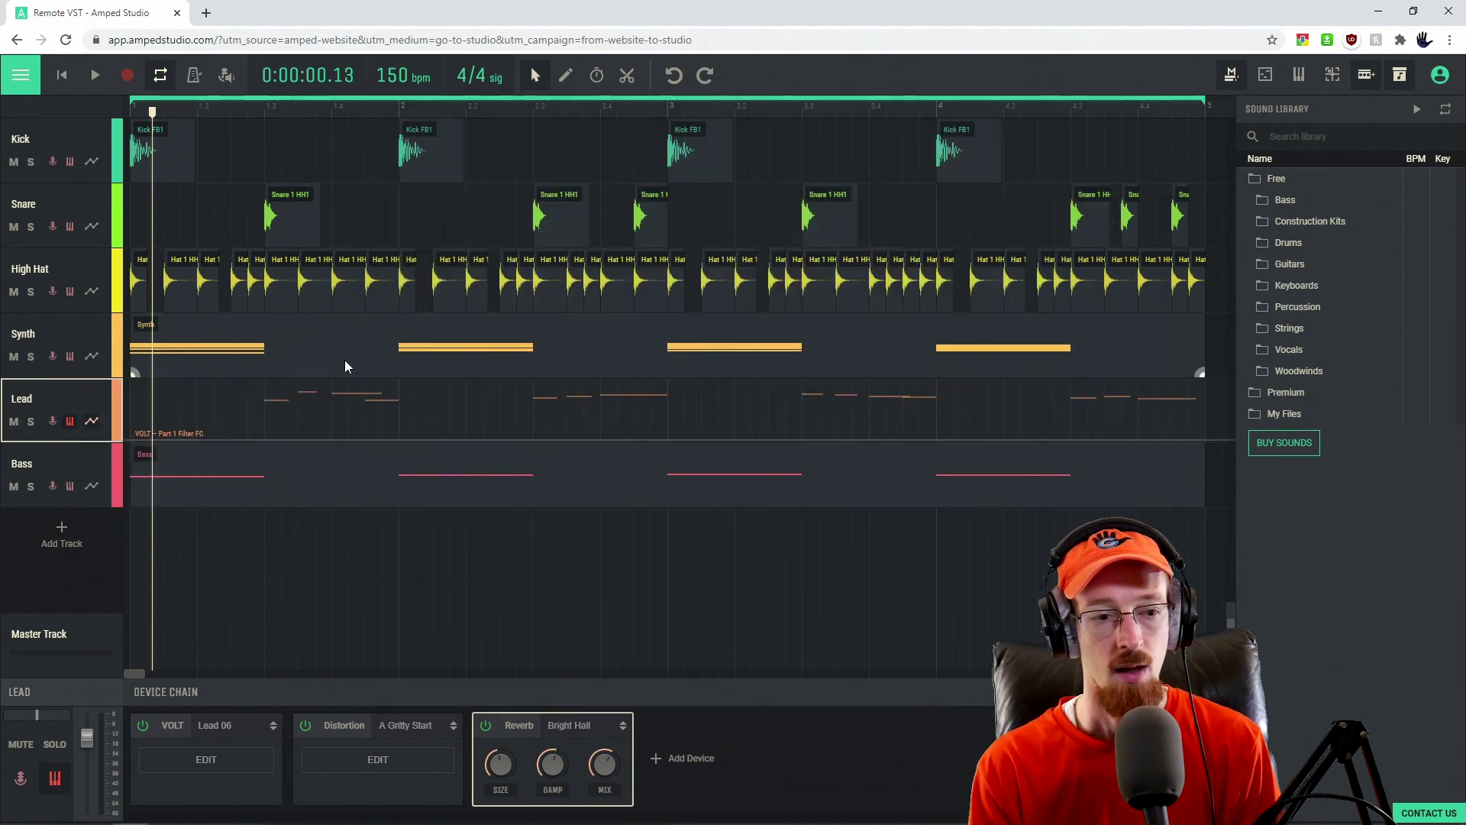
{"action": "left_click", "coordinate": [180, 440]}
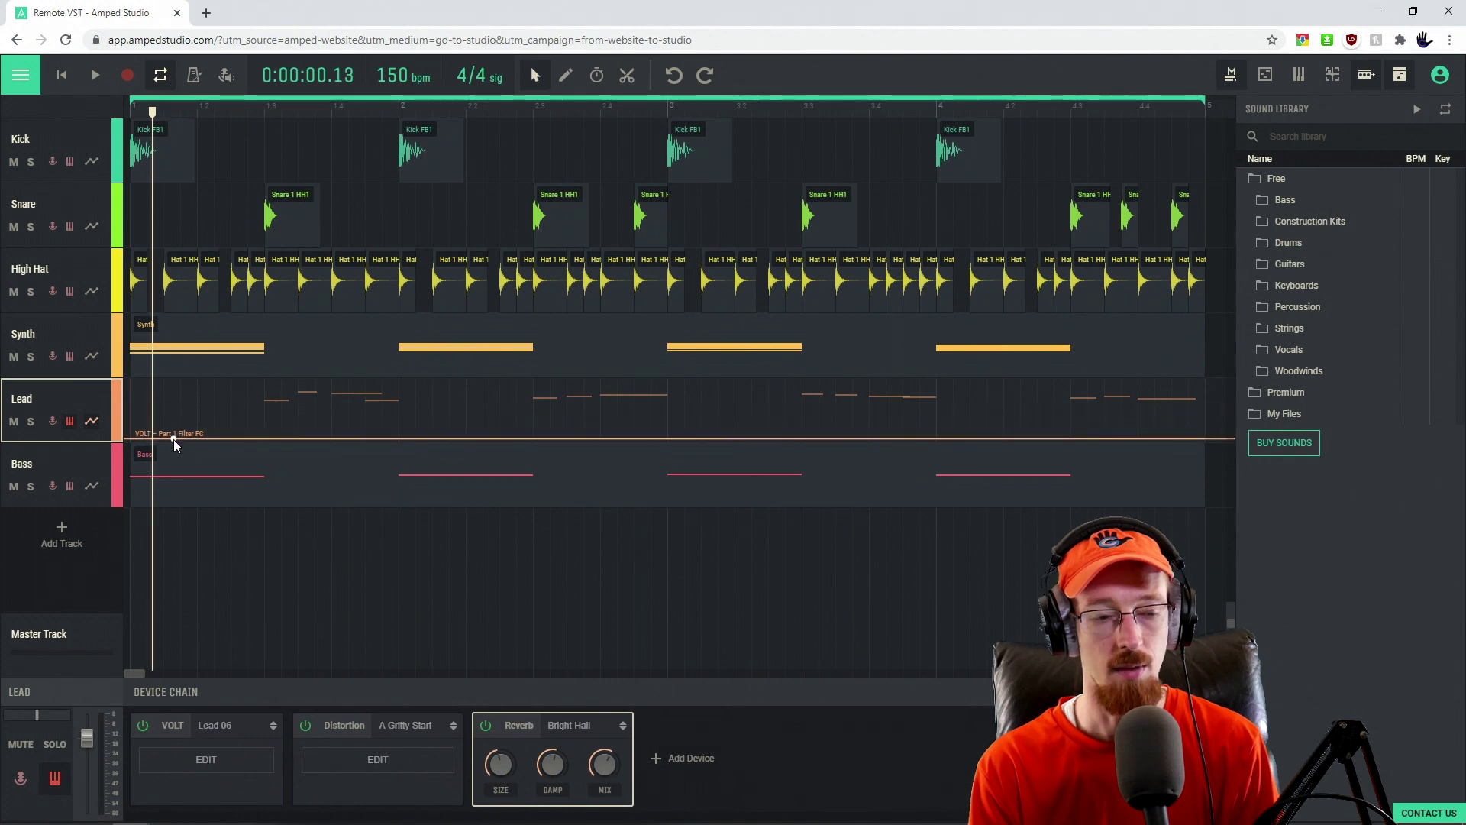
{"action": "left_click_drag", "start_coordinate": [189, 456], "coordinate": [267, 476]}
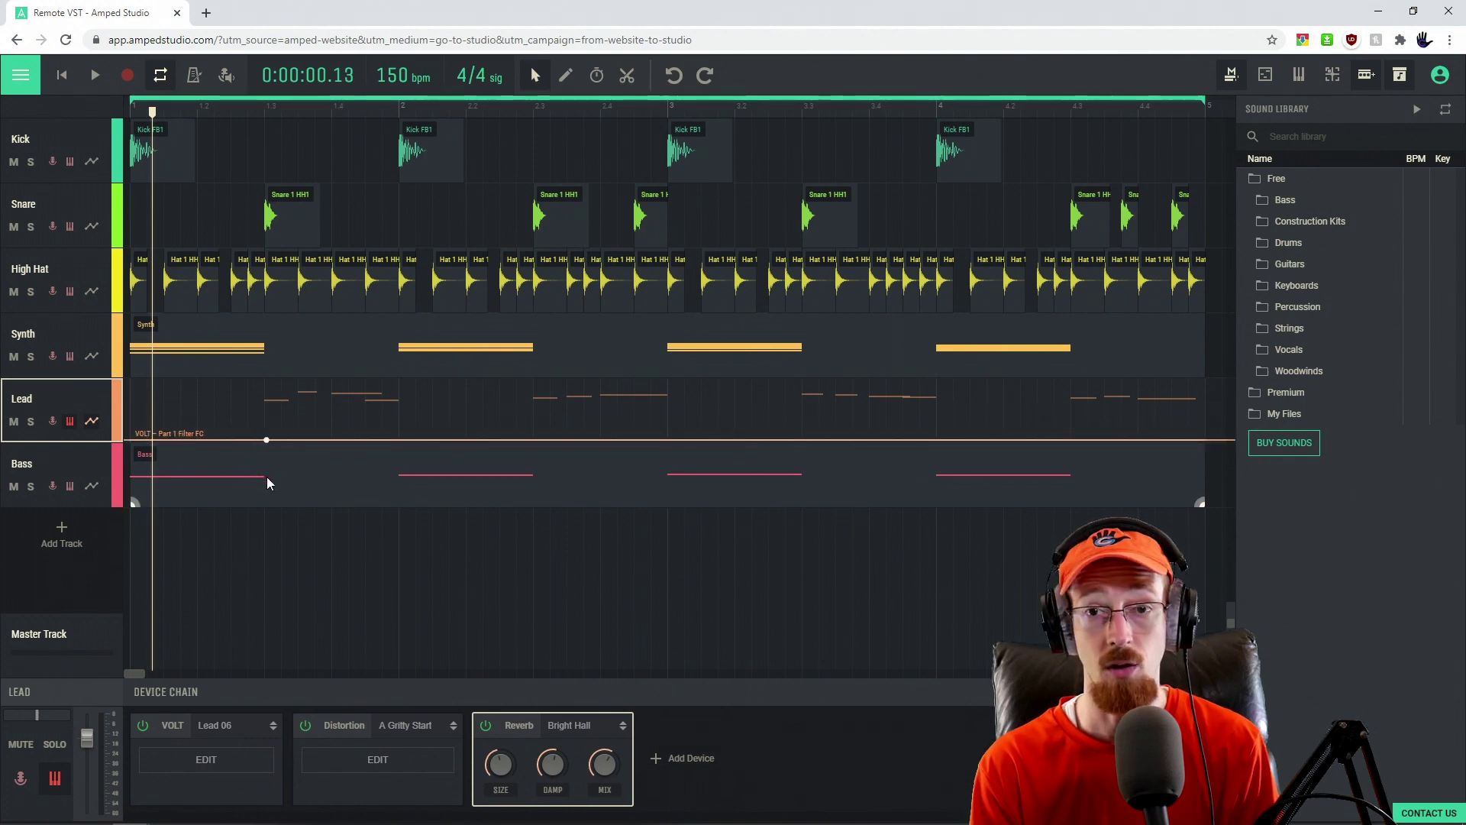
{"action": "key", "text": "space"}
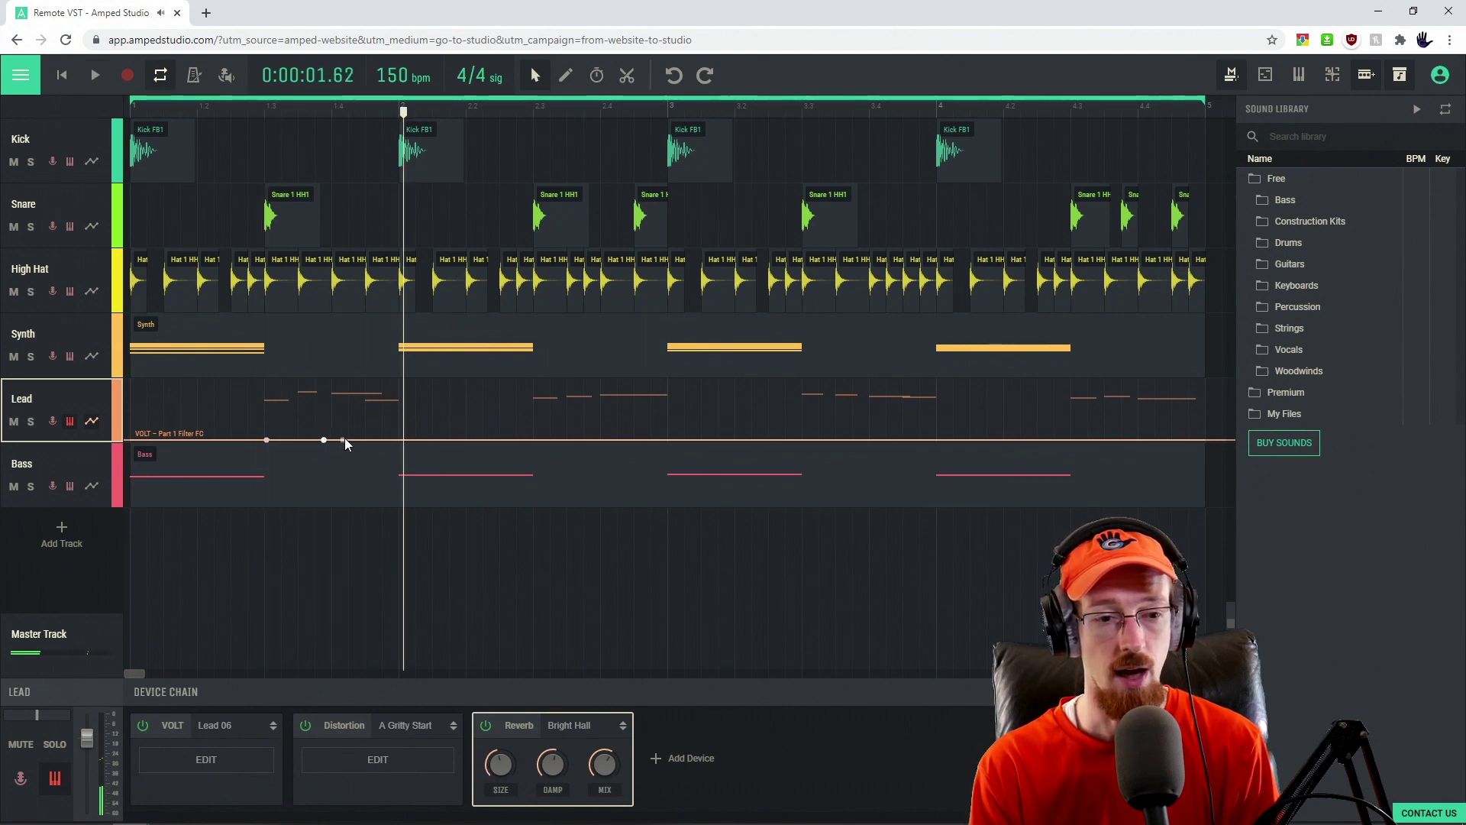
{"action": "left_click_drag", "start_coordinate": [346, 441], "coordinate": [388, 437]}
{"action": "left_click", "coordinate": [265, 107]}
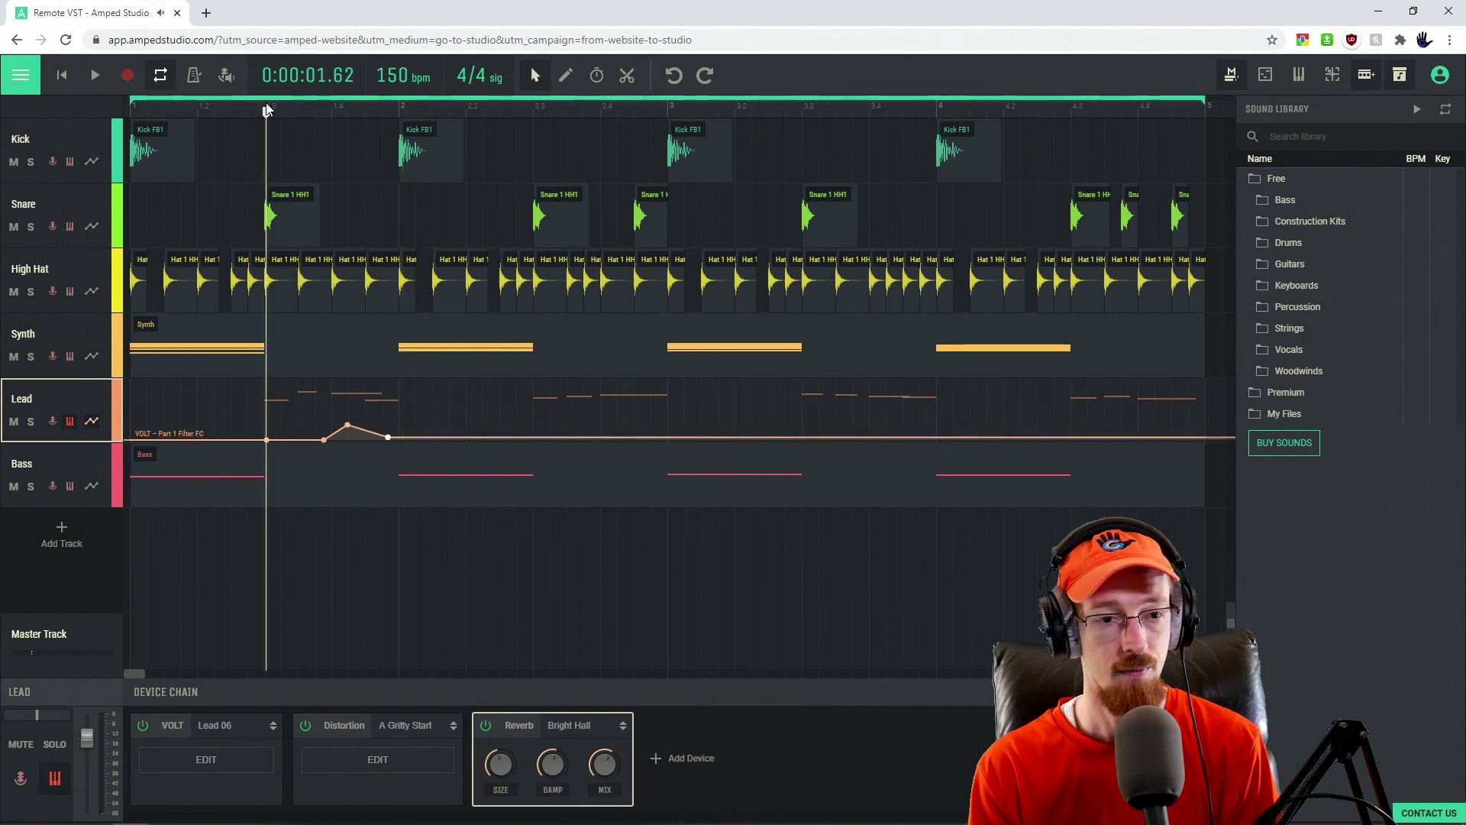
{"action": "key", "text": "space"}
{"action": "key", "text": "space"}
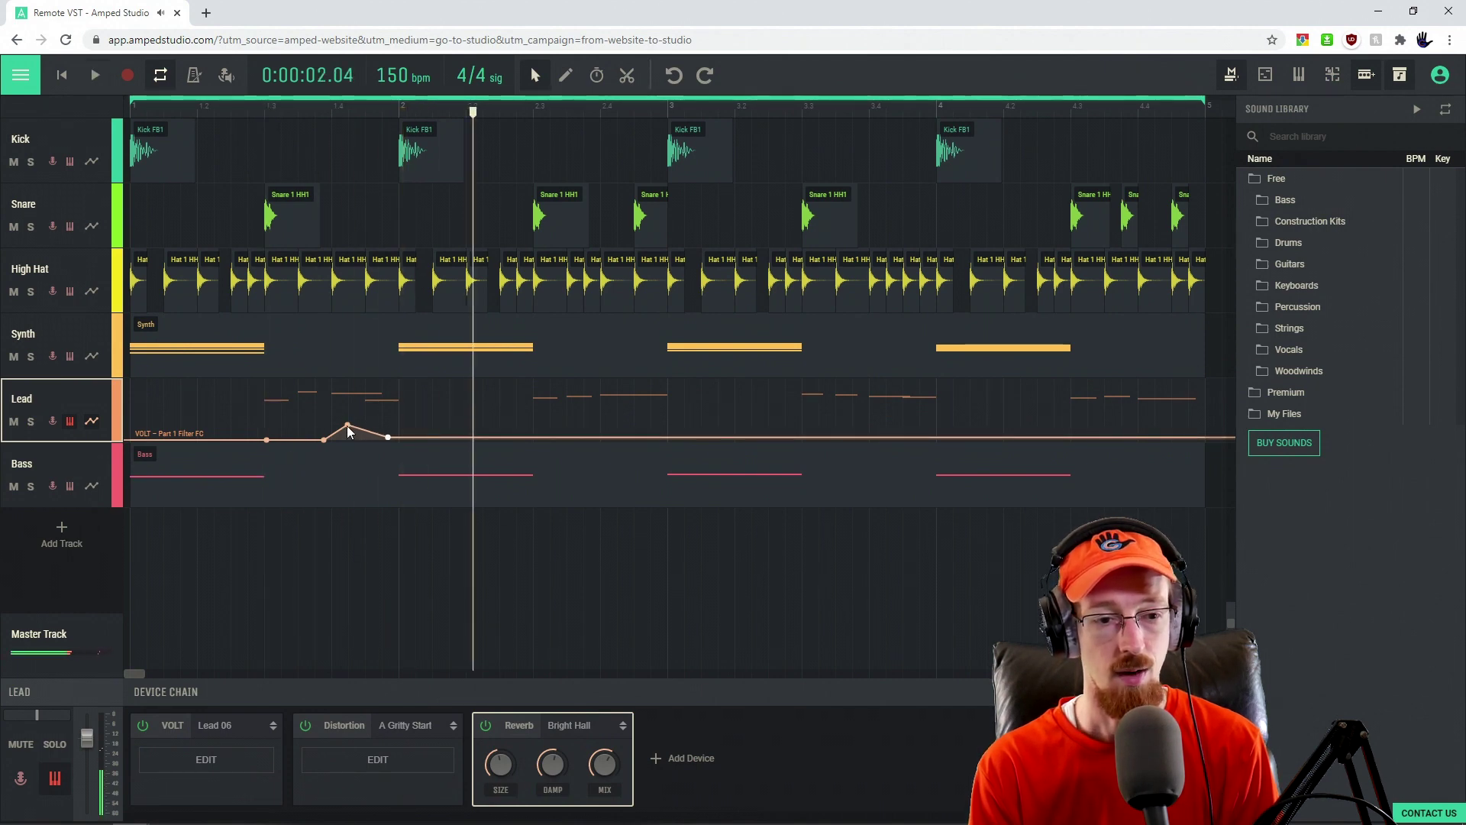
Rework the raised Filter FC point into a brief peak near bar 1.4 and audition it.
{"action": "left_click_drag", "start_coordinate": [348, 430], "coordinate": [347, 458]}
{"action": "left_click", "coordinate": [266, 109]}
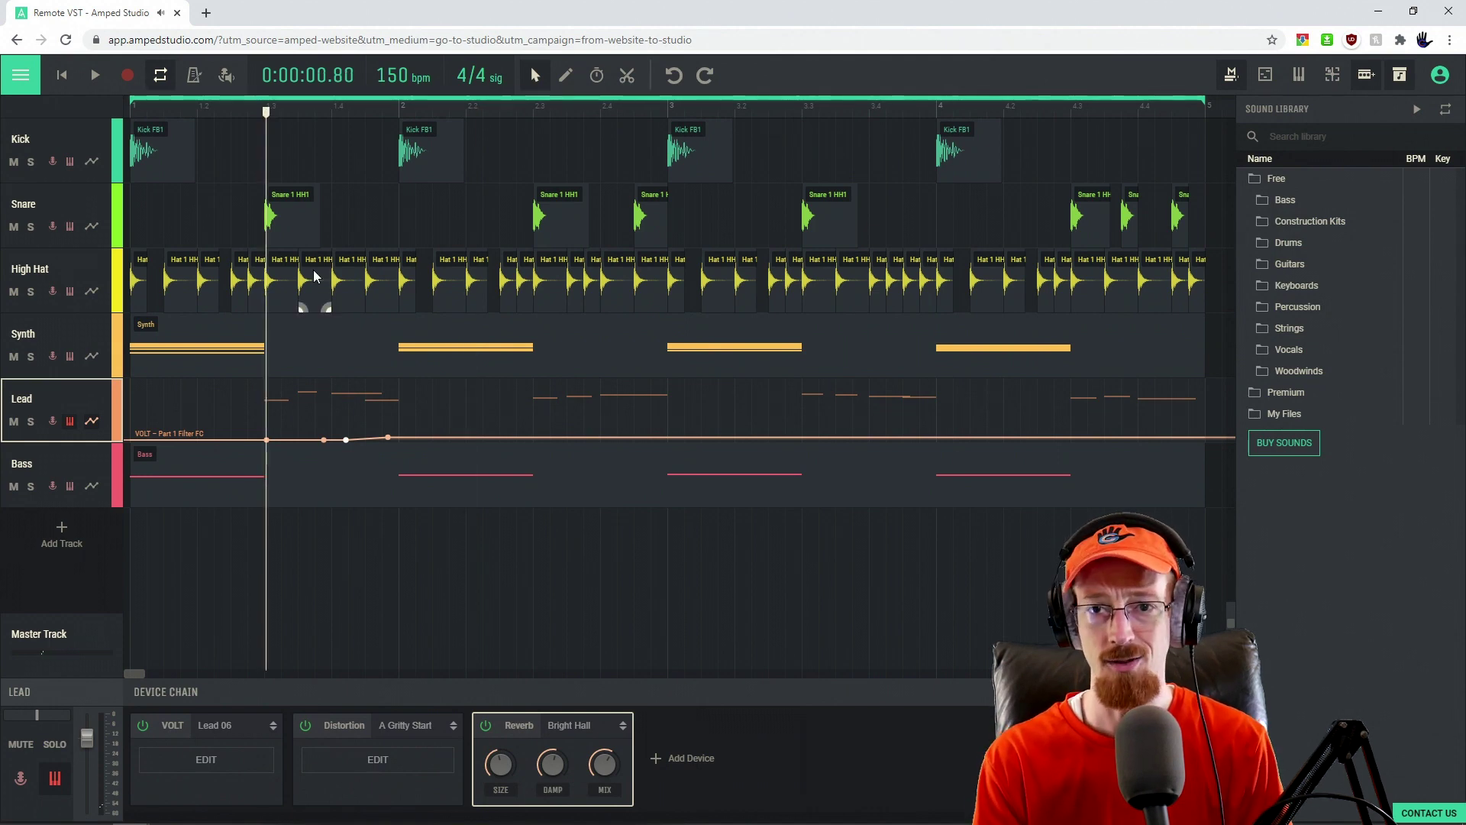
{"action": "key", "text": "space"}
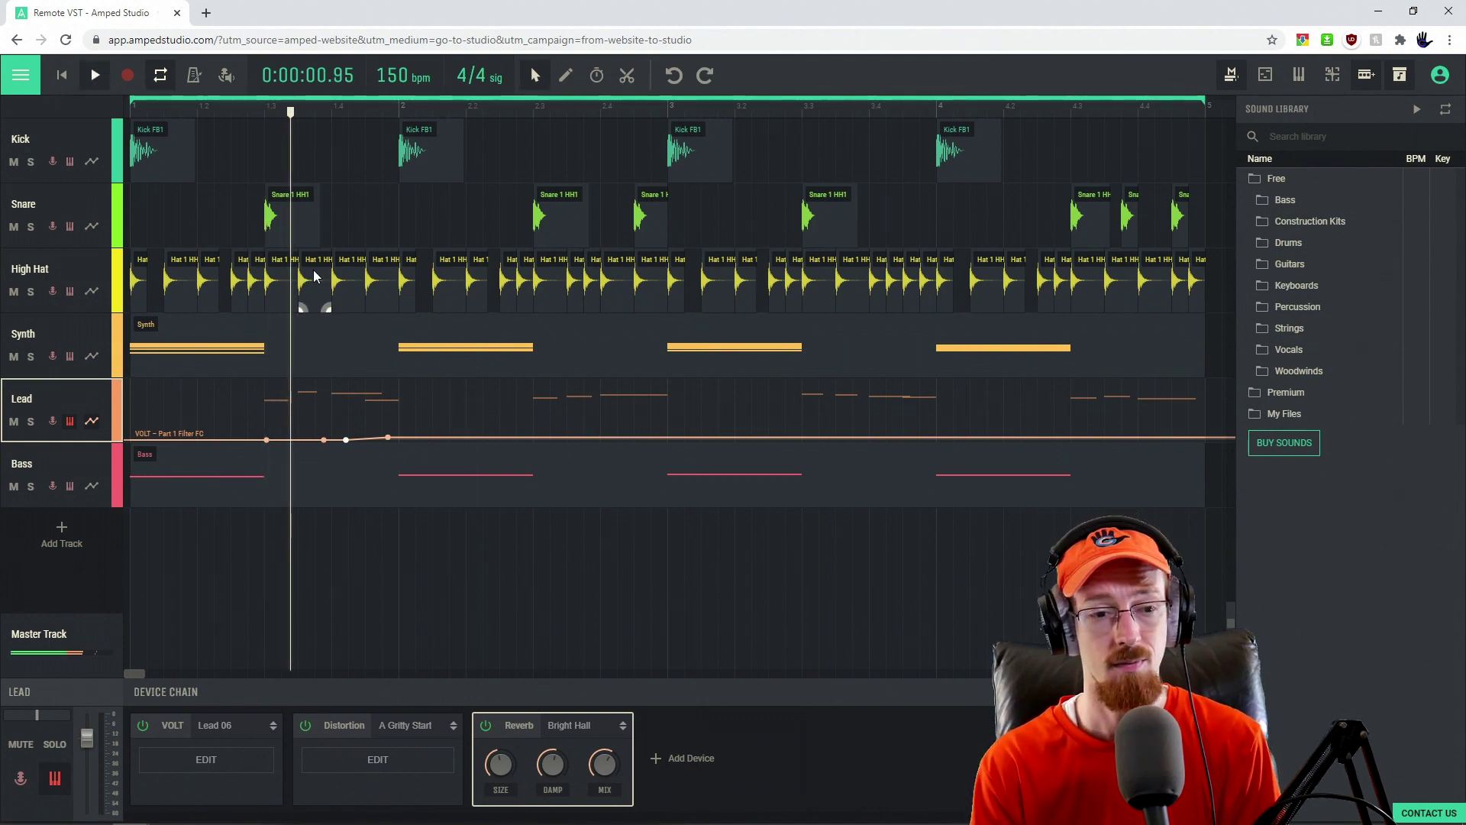
{"action": "key", "text": "space"}
{"action": "left_click_drag", "start_coordinate": [346, 440], "coordinate": [347, 424]}
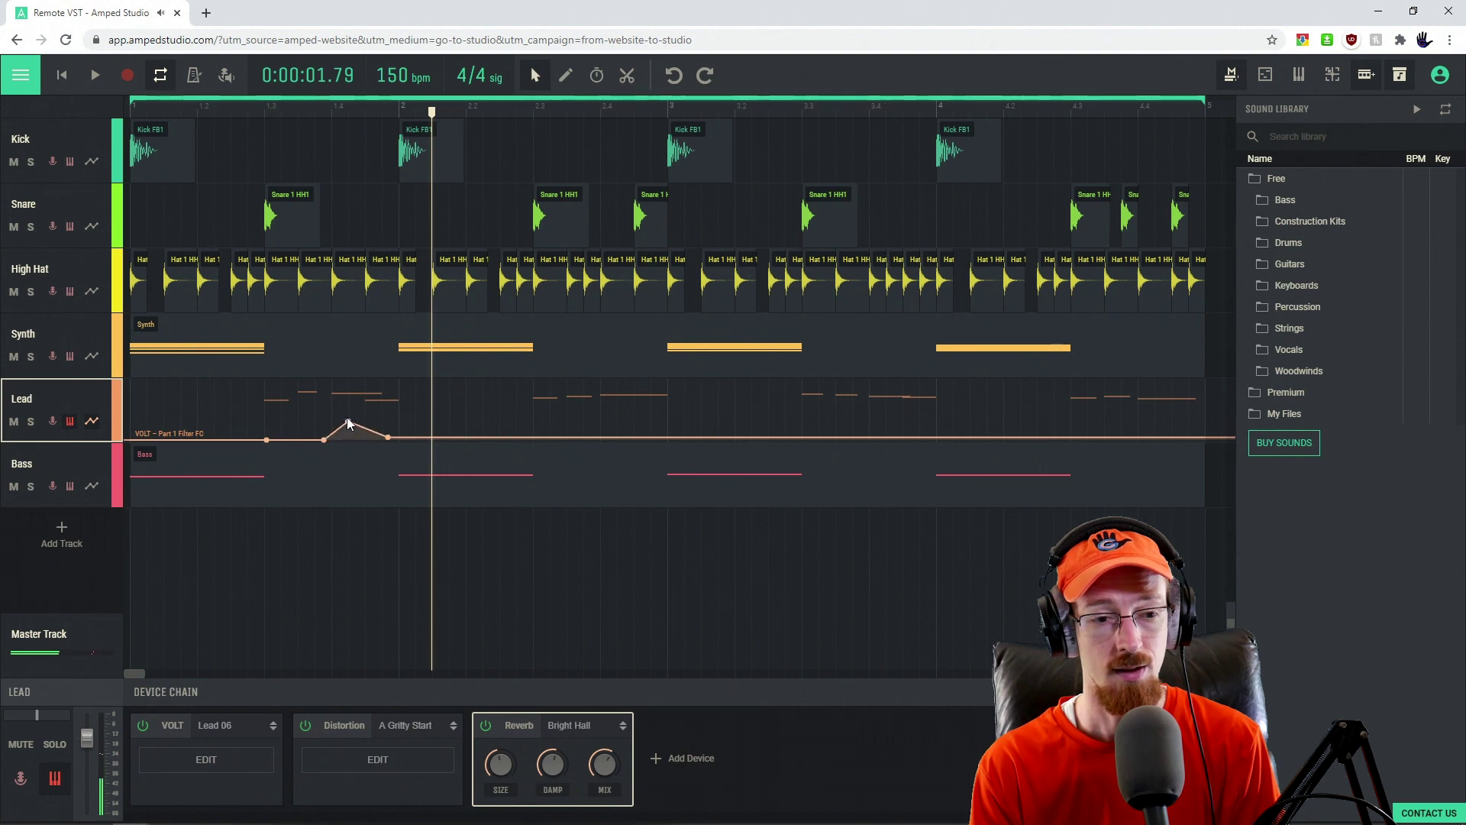
{"action": "key", "text": "space"}
{"action": "left_click", "coordinate": [295, 168]}
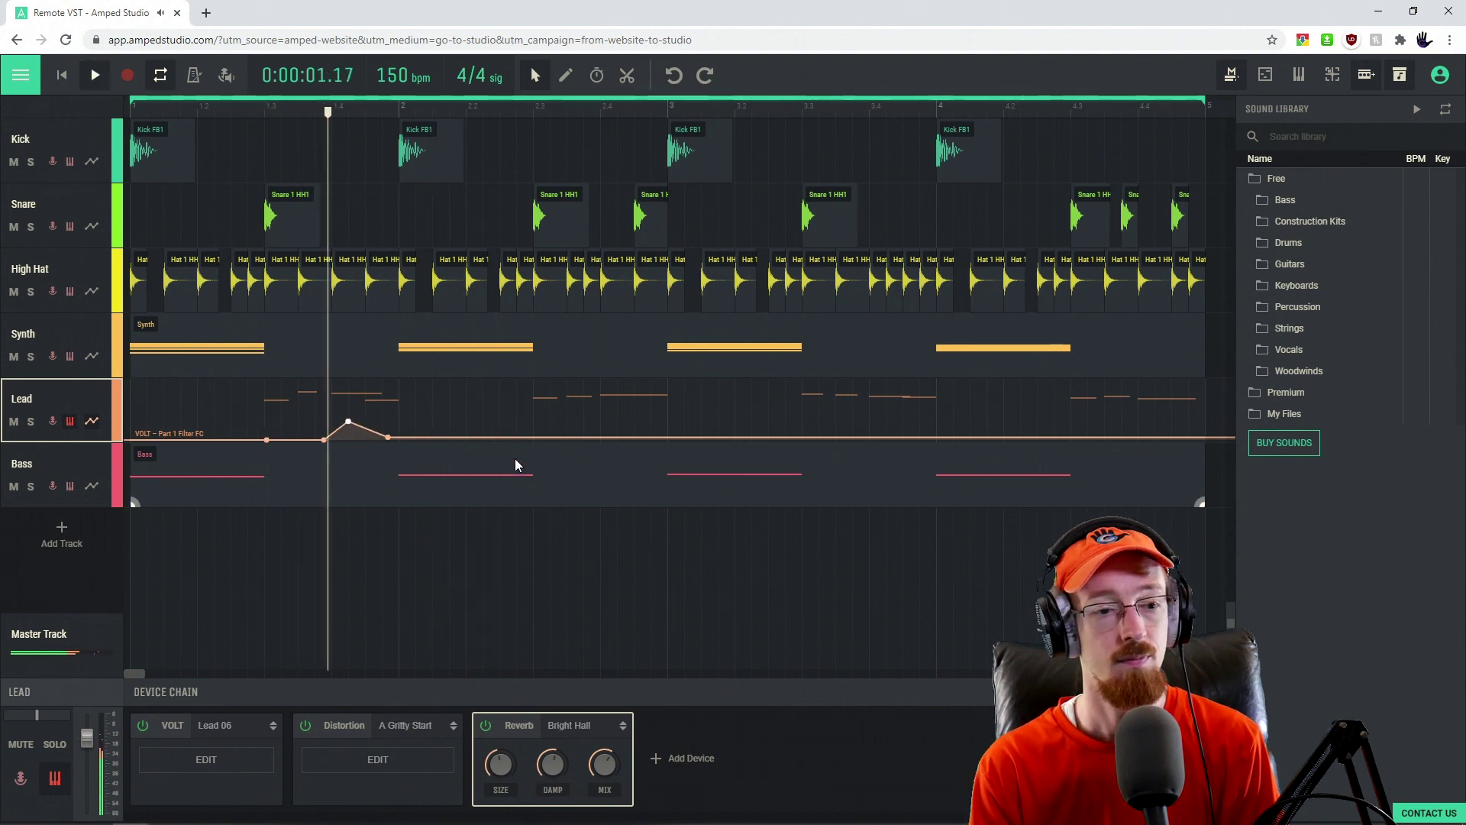
Add a second Filter FC peak on the Lead lane and play it back.
{"action": "key", "text": "space"}
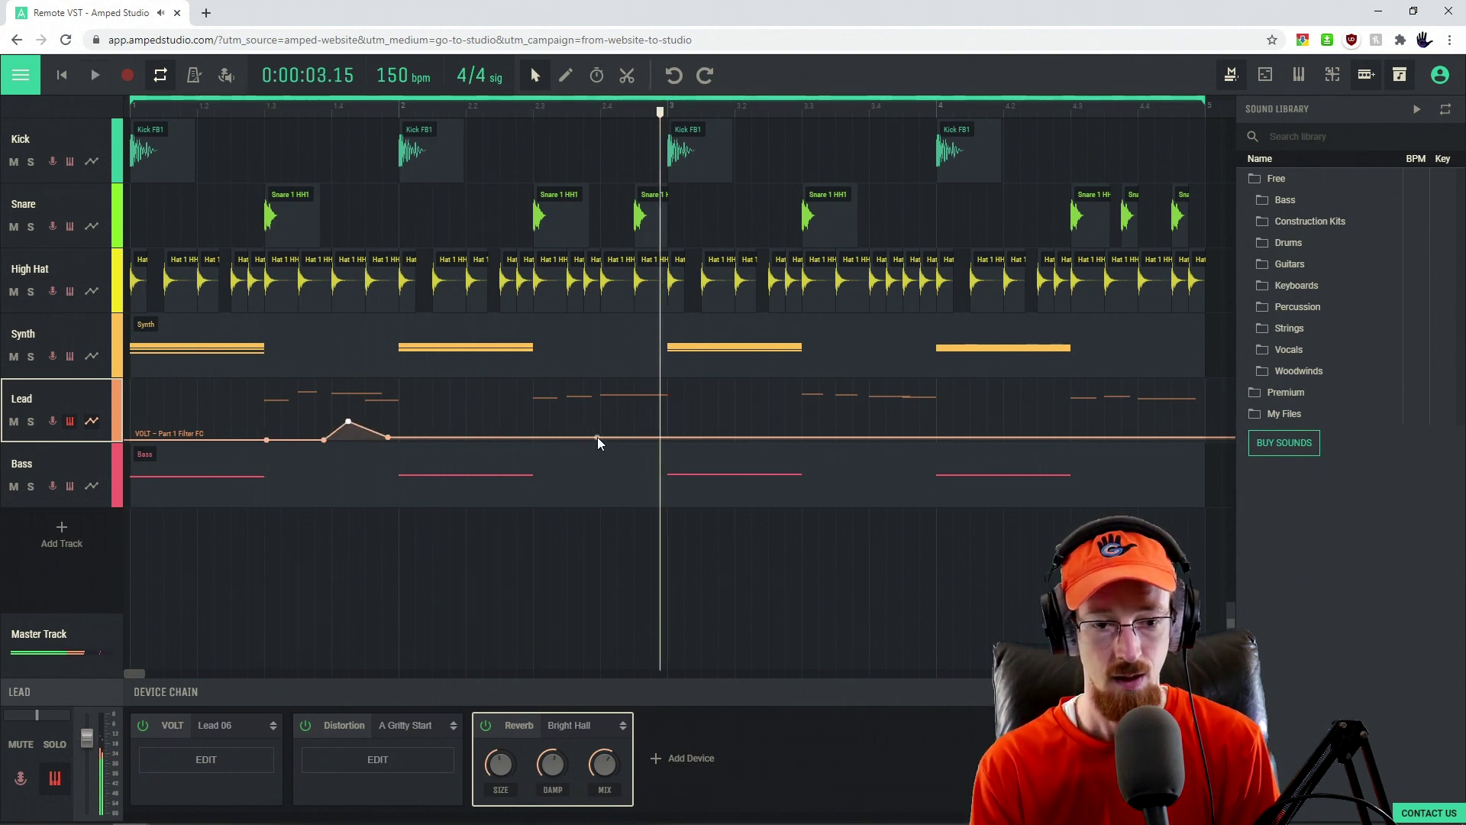
{"action": "left_click", "coordinate": [597, 437]}
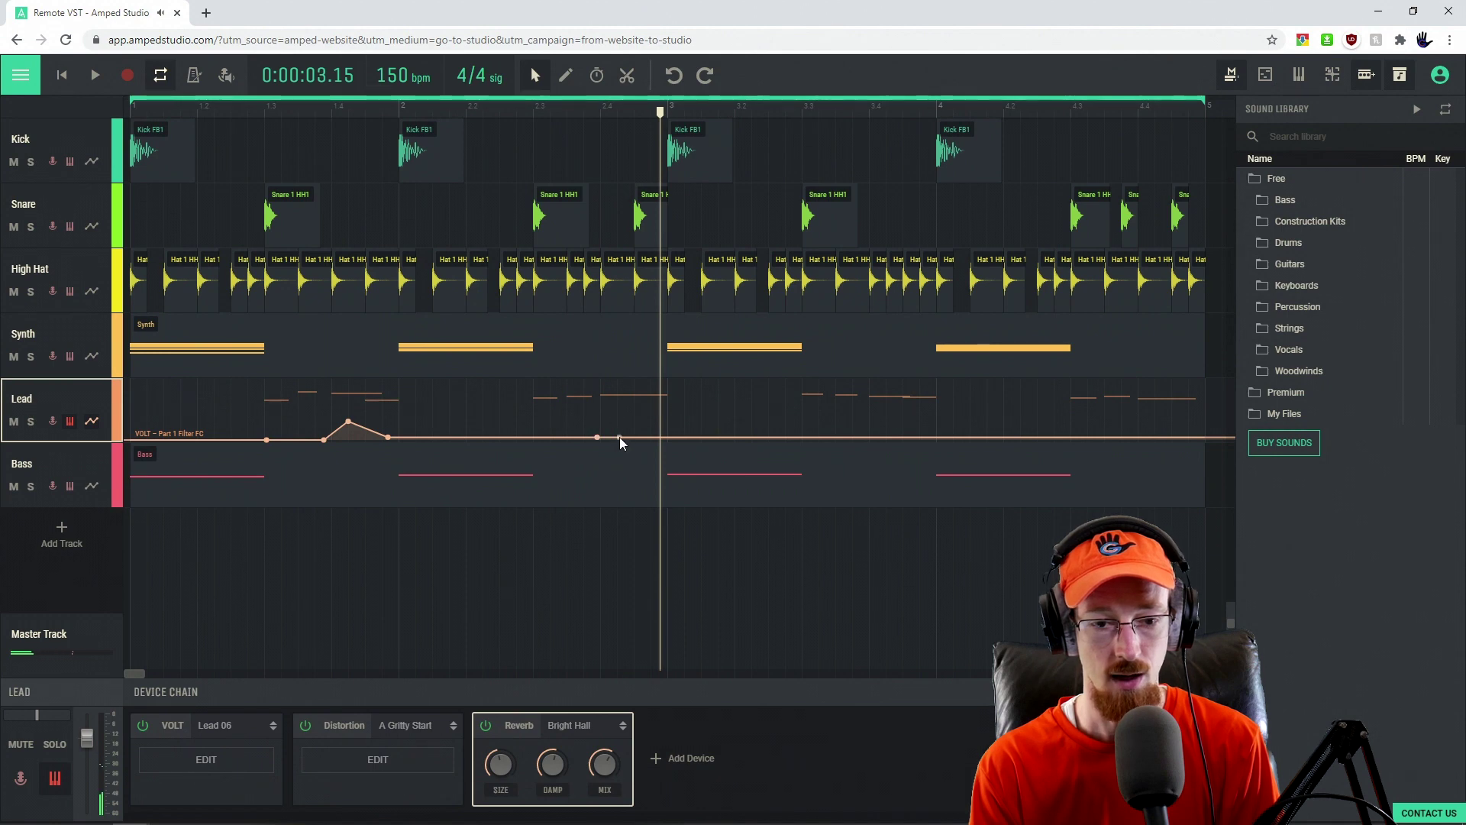
{"action": "left_click_drag", "start_coordinate": [620, 436], "coordinate": [667, 425]}
{"action": "left_click", "coordinate": [660, 412]}
{"action": "left_click", "coordinate": [508, 109]}
{"action": "key", "text": "space"}
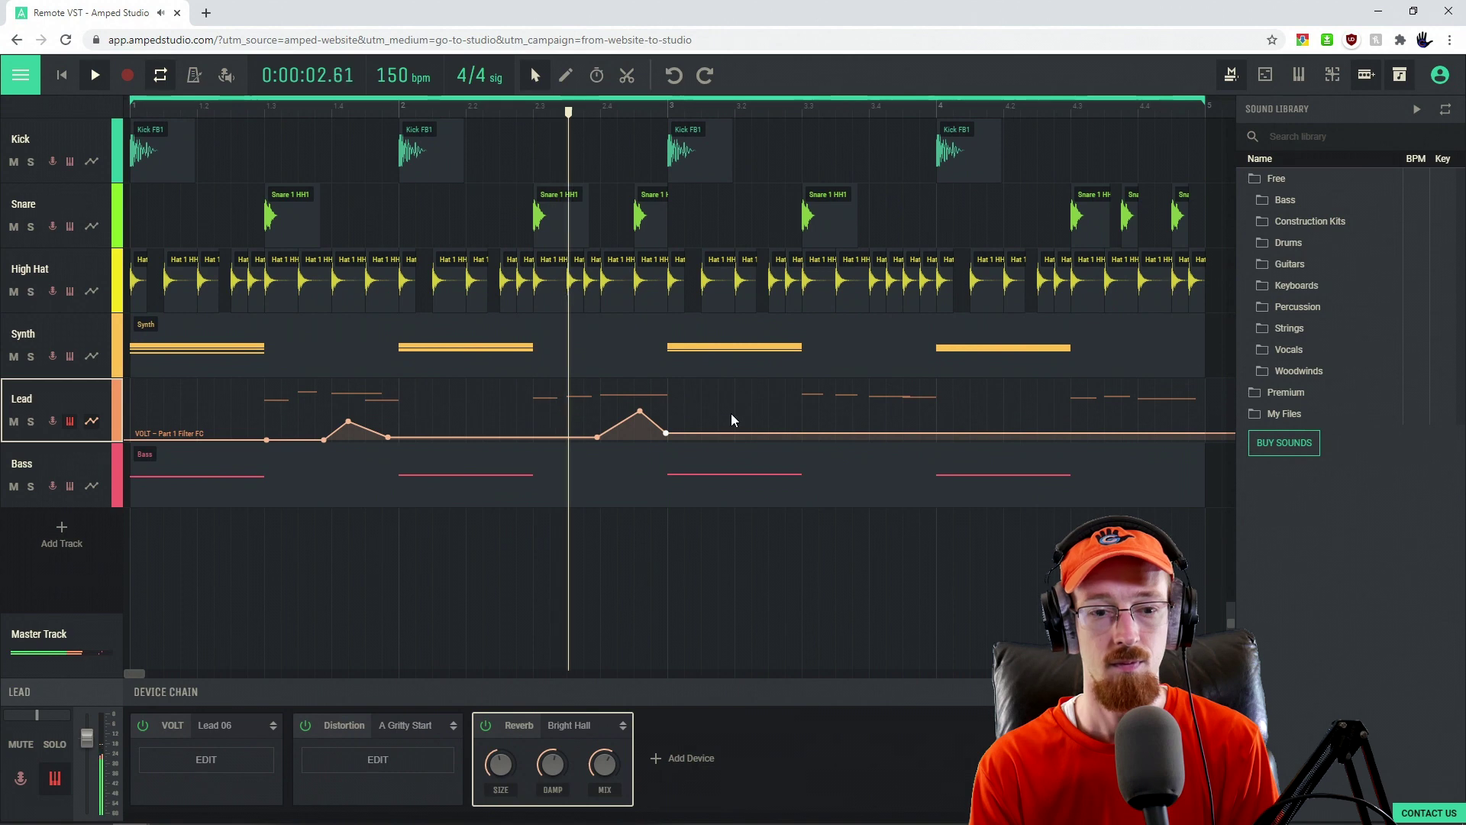
Add a third Filter FC bump just before bar 4 and audition the bumps.
{"action": "left_click", "coordinate": [871, 434]}
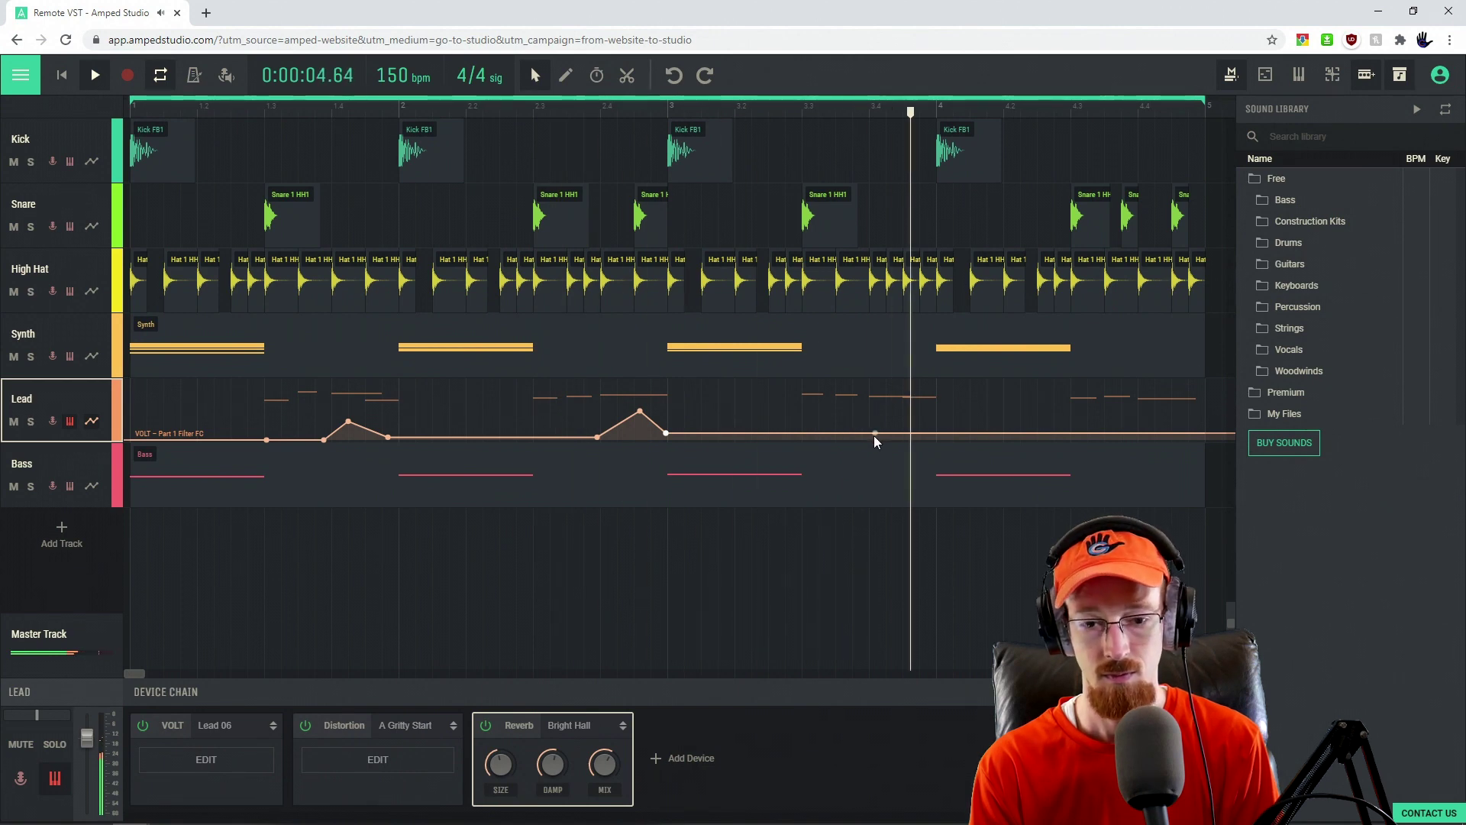
{"action": "key", "text": "space"}
{"action": "left_click", "coordinate": [897, 433]}
{"action": "mouse_move", "coordinate": [897, 433]}
{"action": "left_mouse_down"}
{"action": "mouse_move", "coordinate": [897, 415]}
{"action": "mouse_move", "coordinate": [940, 436]}
{"action": "mouse_move", "coordinate": [899, 424]}
{"action": "left_mouse_up"}
{"action": "left_click", "coordinate": [938, 417]}
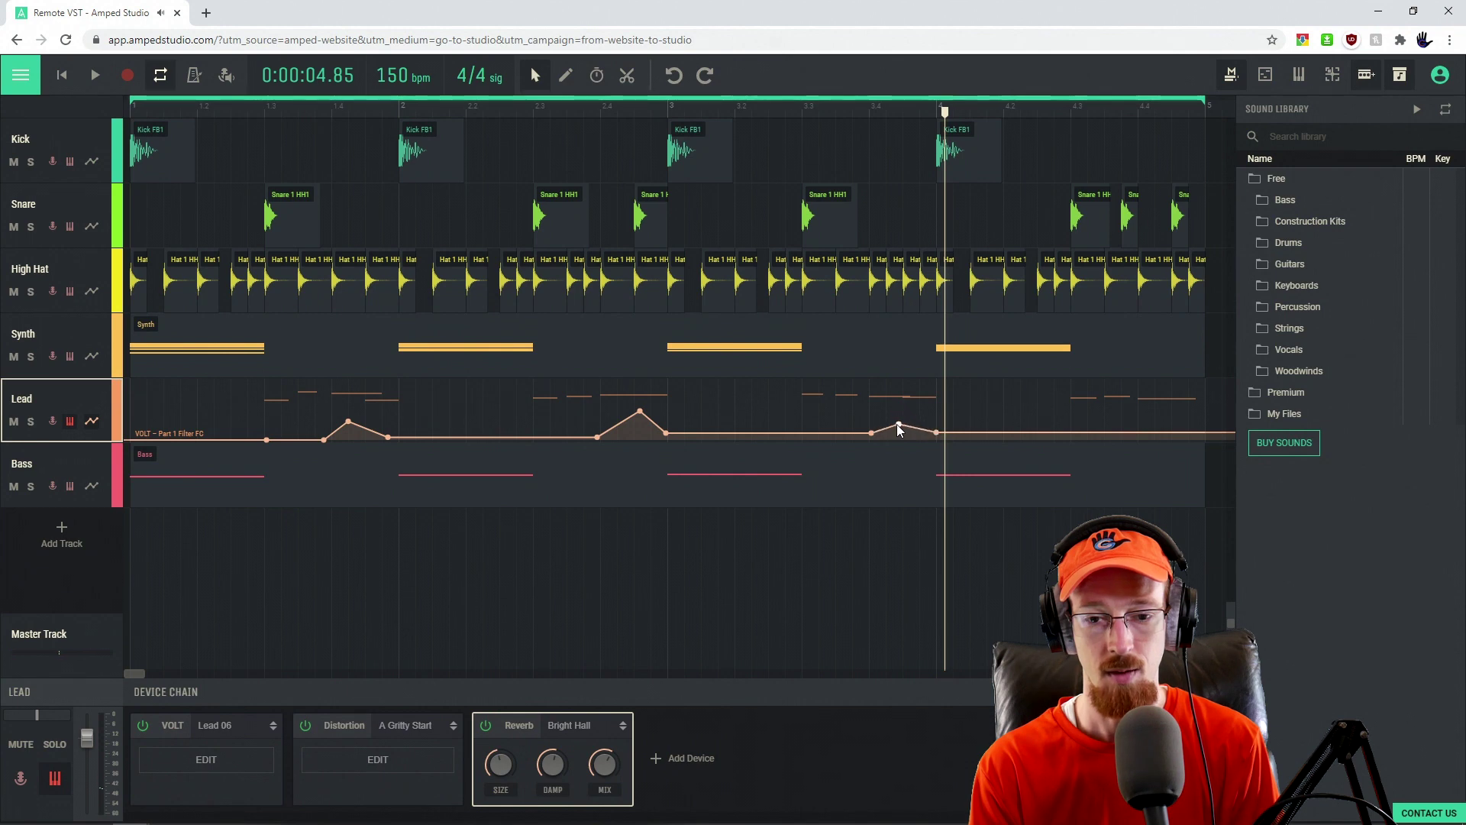
{"action": "left_click", "coordinate": [793, 111]}
{"action": "key", "text": "space"}
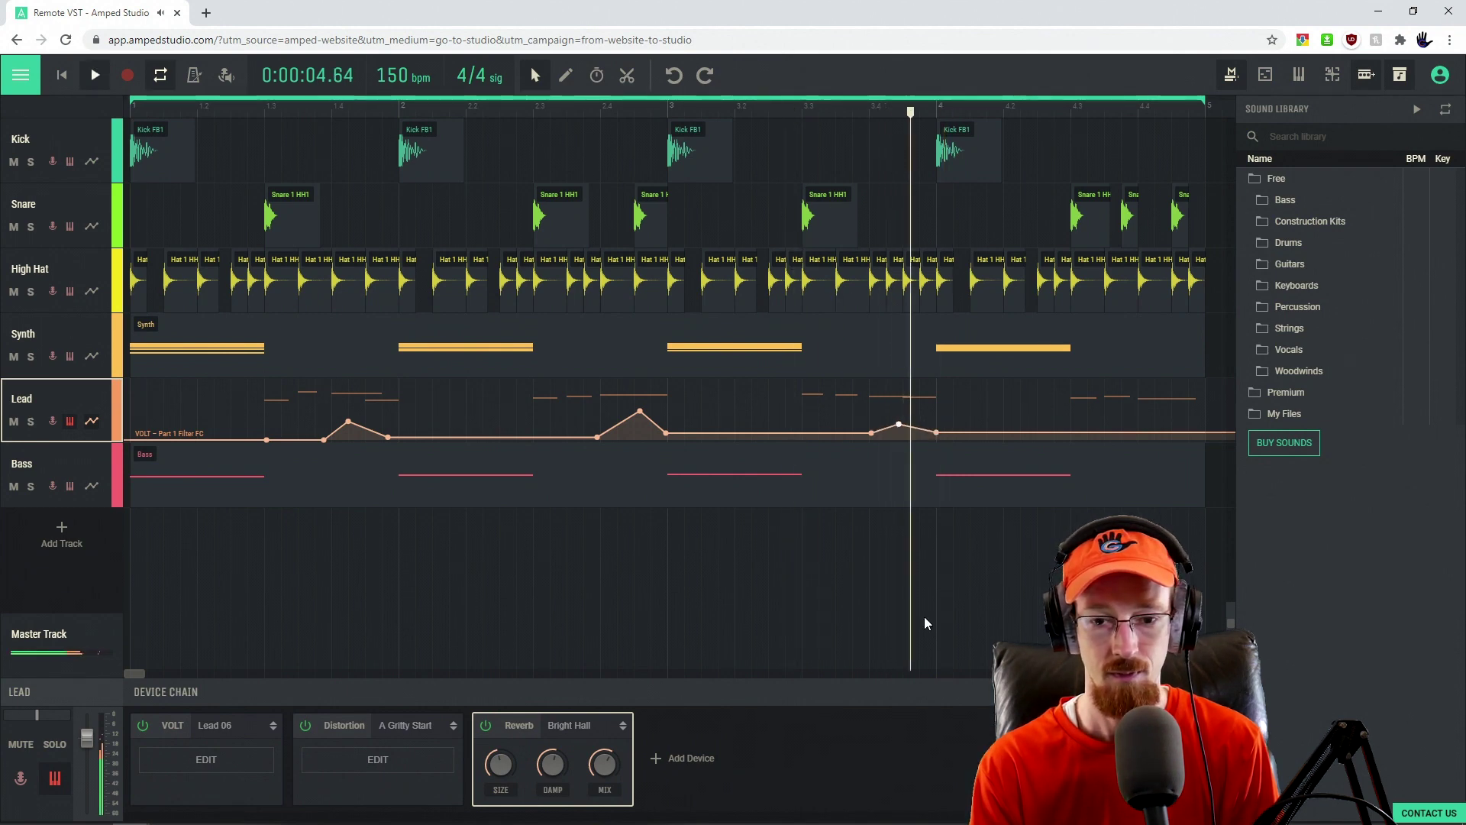
{"action": "key", "text": "space"}
Lower the second Filter FC peak slightly and play the adjusted filter automation.
{"action": "left_click_drag", "start_coordinate": [640, 411], "coordinate": [640, 421]}
{"action": "left_click", "coordinate": [532, 110]}
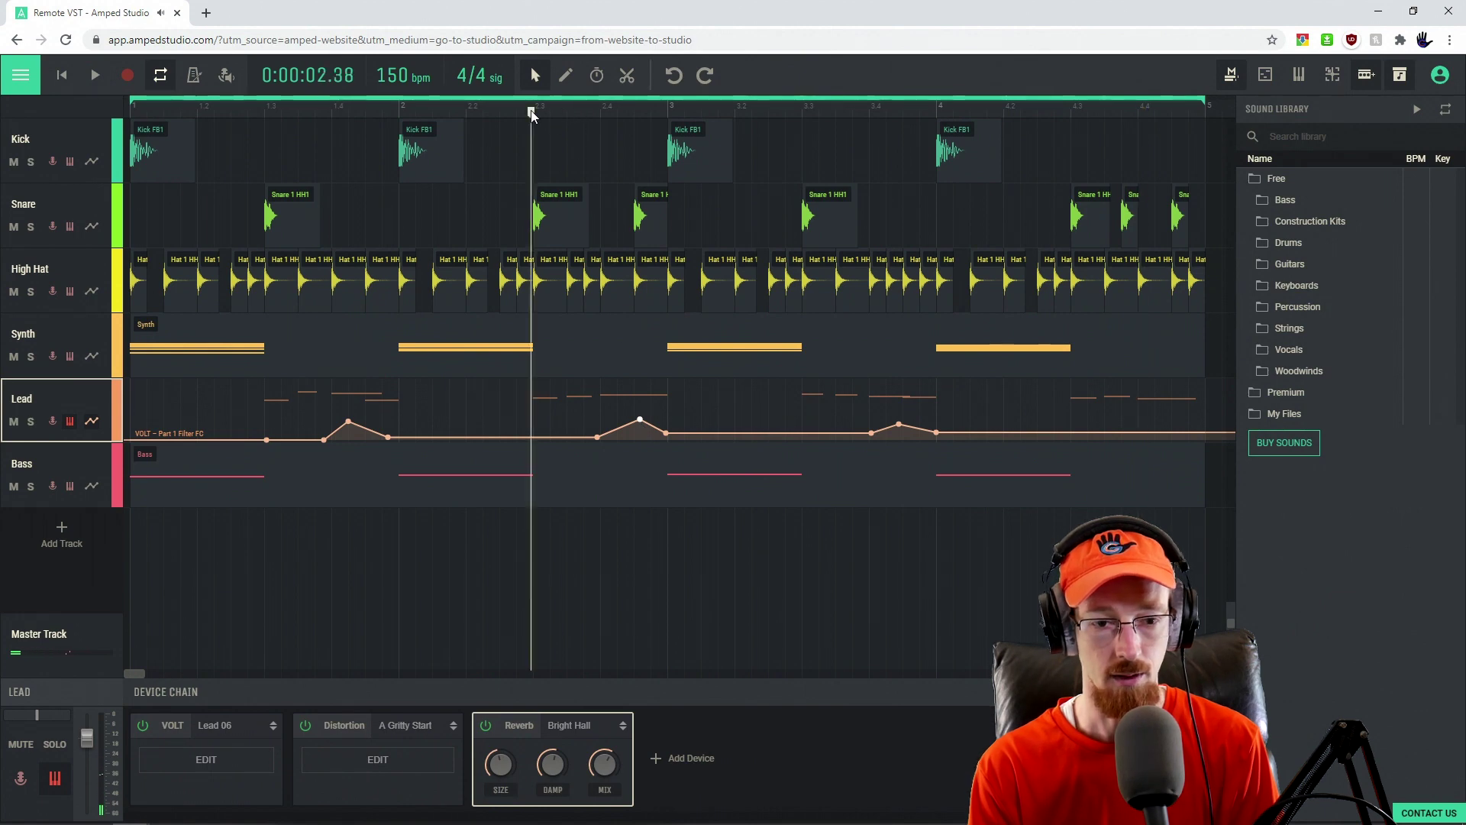
{"action": "key", "text": "space"}
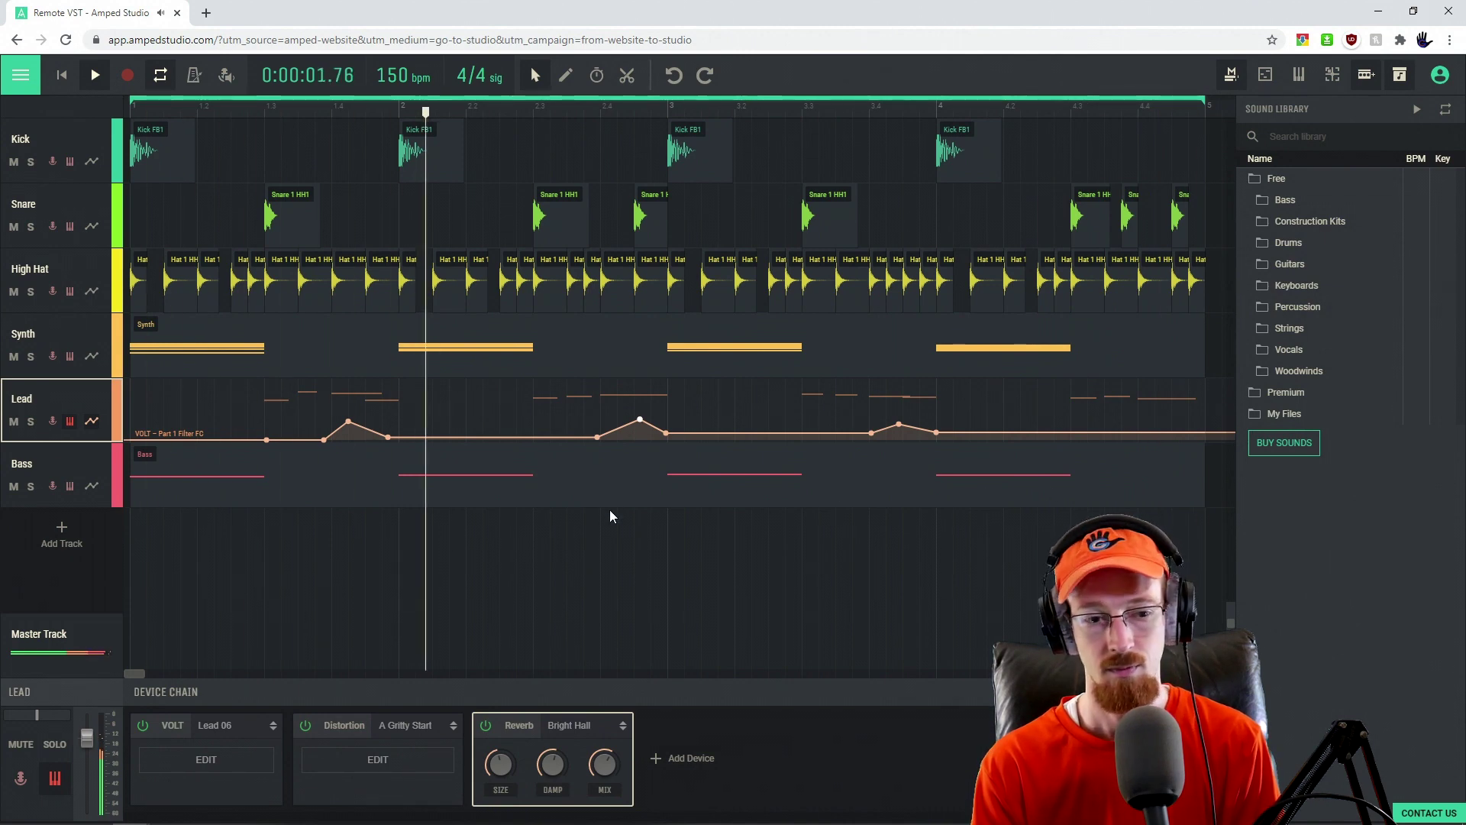
{"action": "key", "text": "space"}
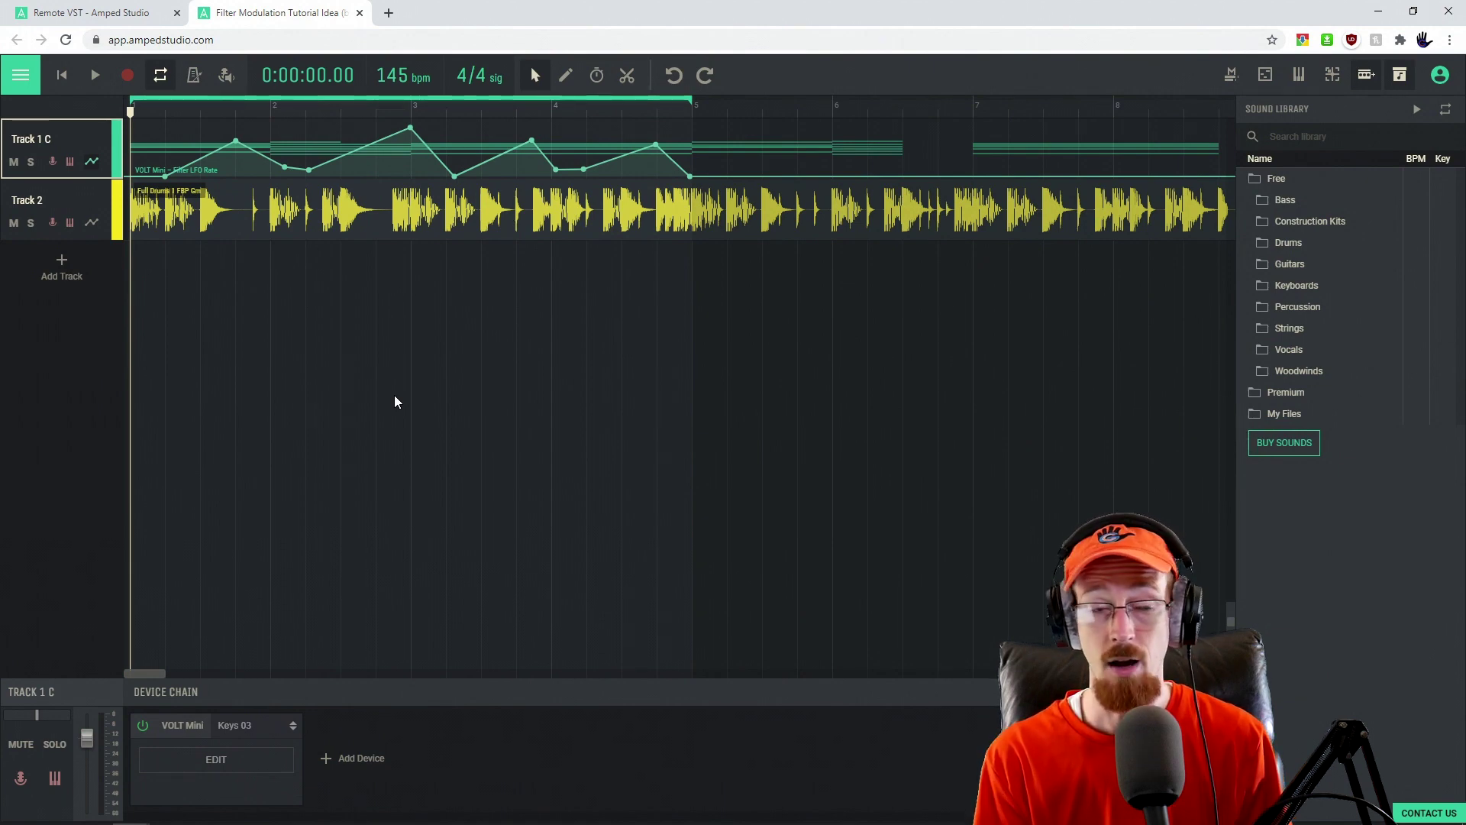
{"action": "key", "text": "space"}
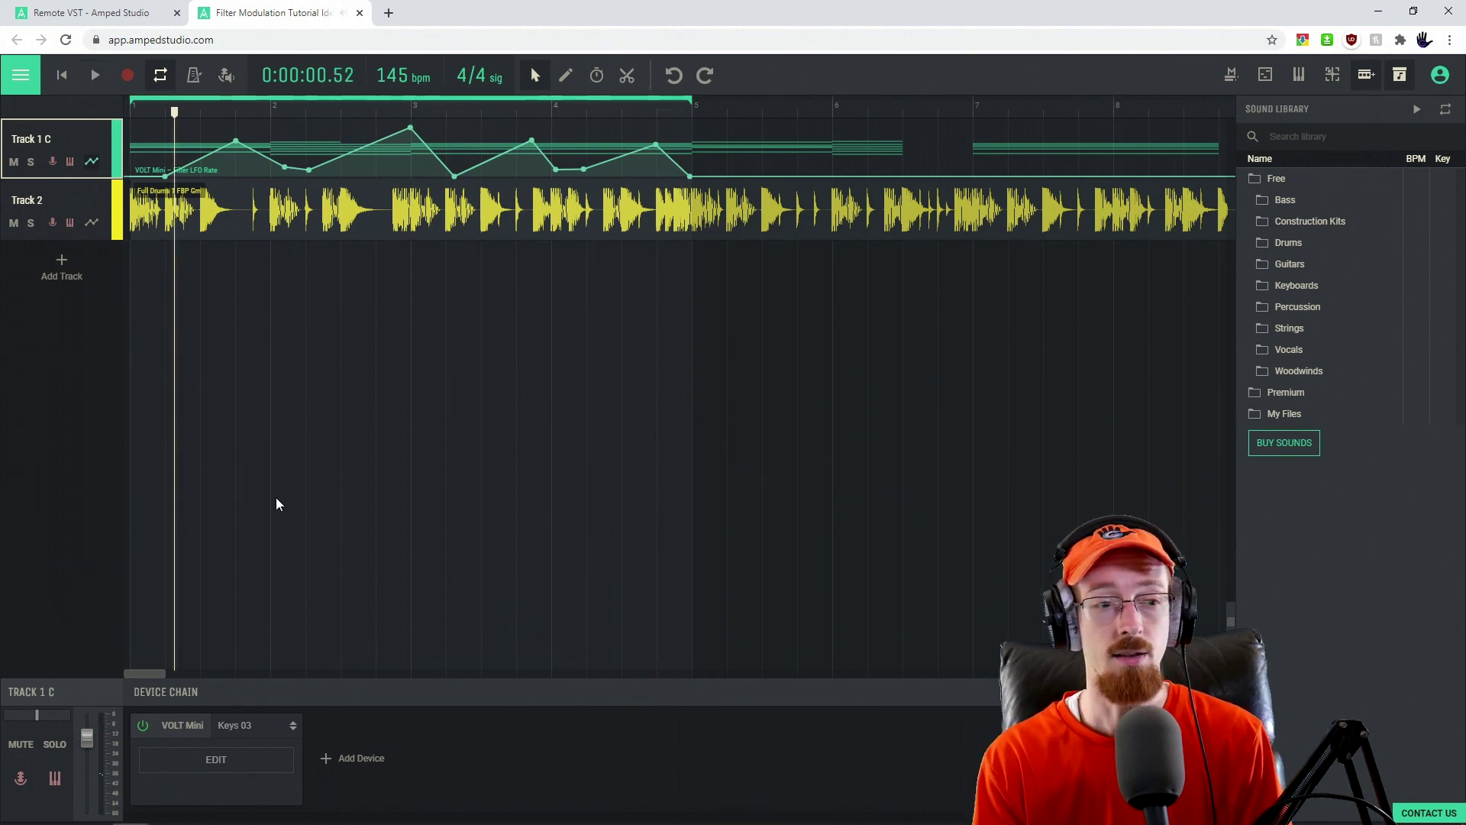
{"action": "left_click", "coordinate": [92, 163]}
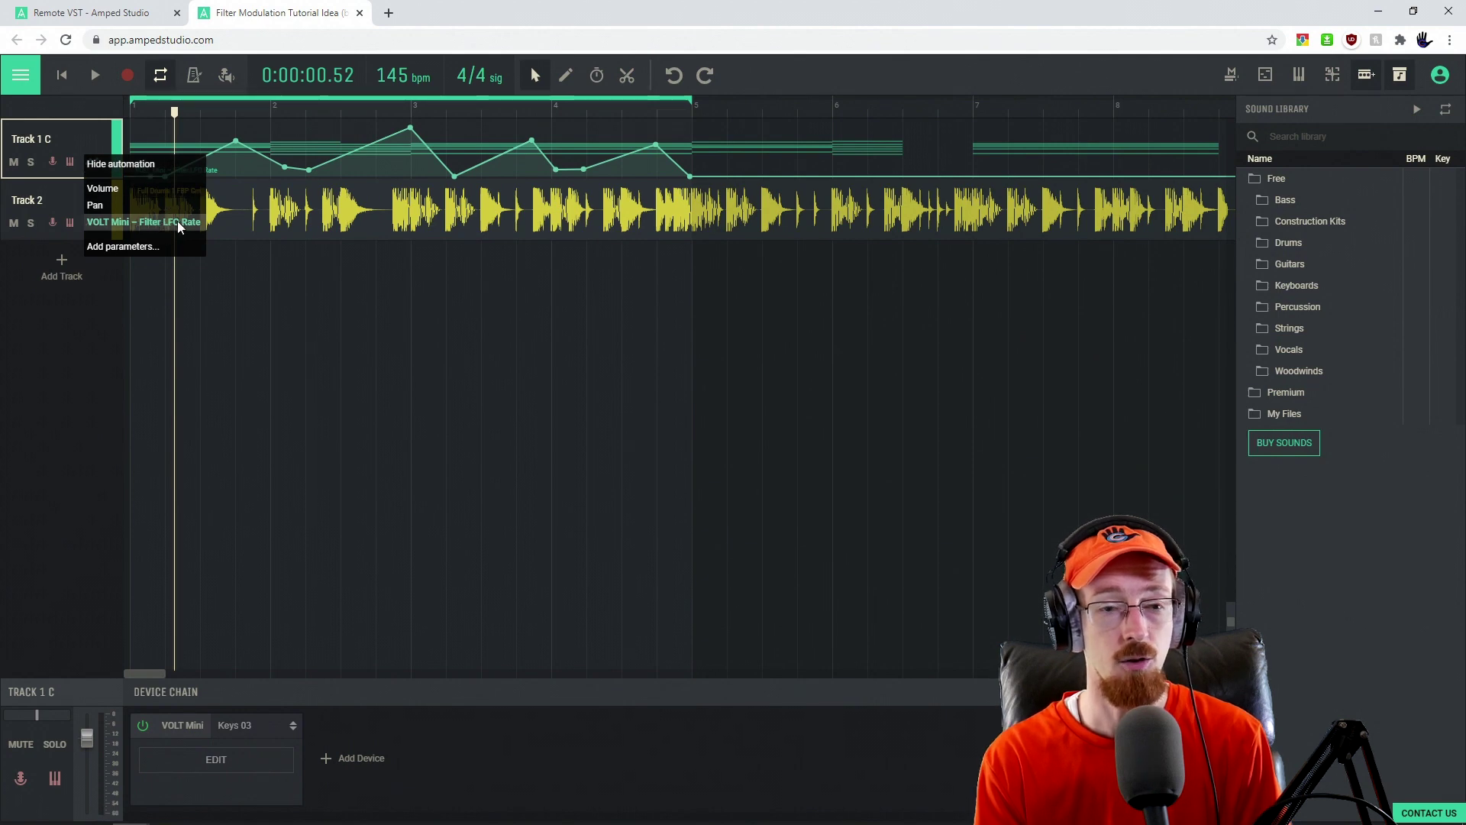
{"action": "left_click", "coordinate": [792, 391]}
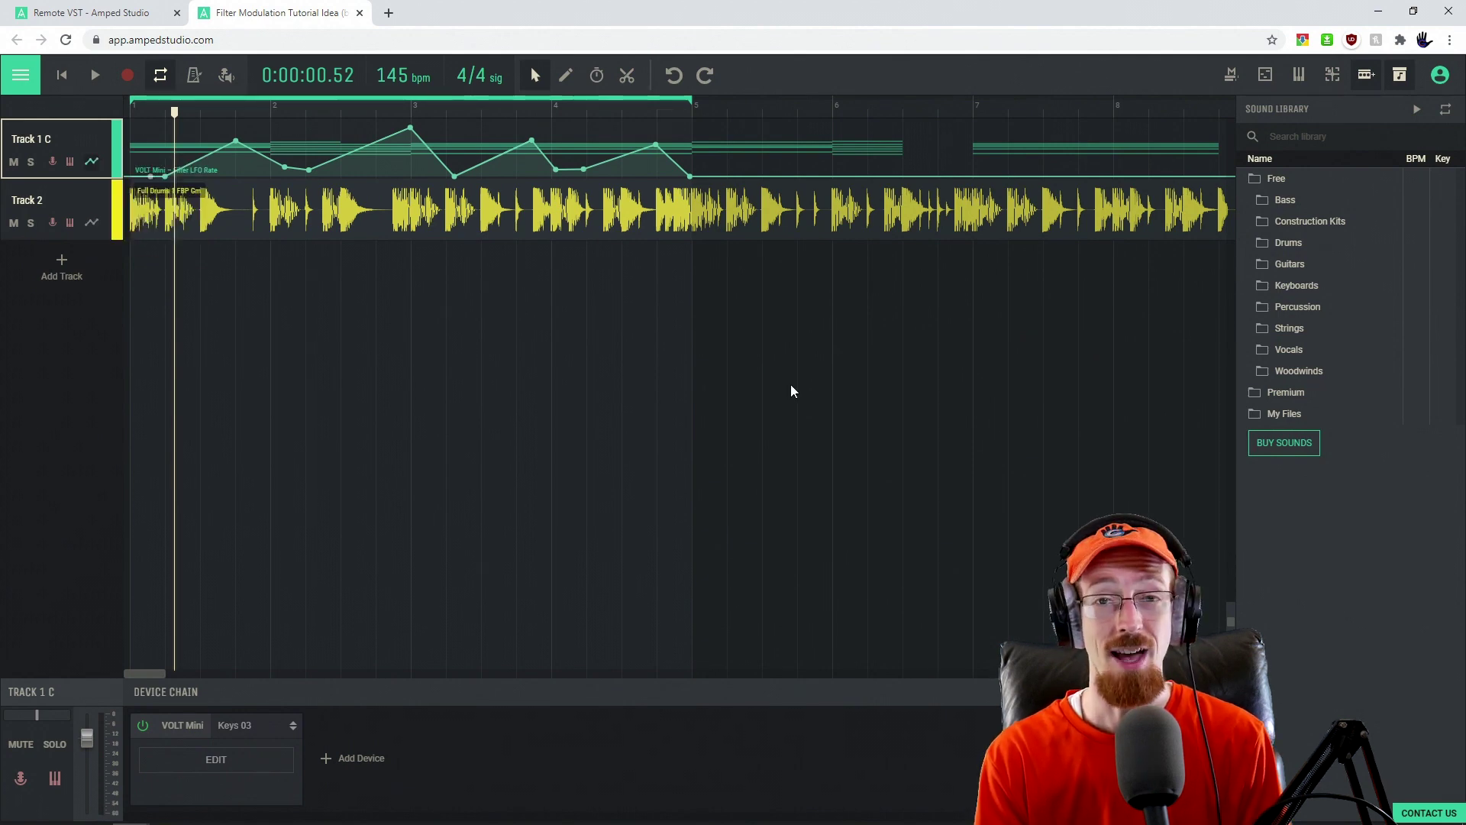
Open Track 1 C's VOLT Mini editor, position its window, and show the FILTER section.
{"action": "left_click", "coordinate": [278, 758]}
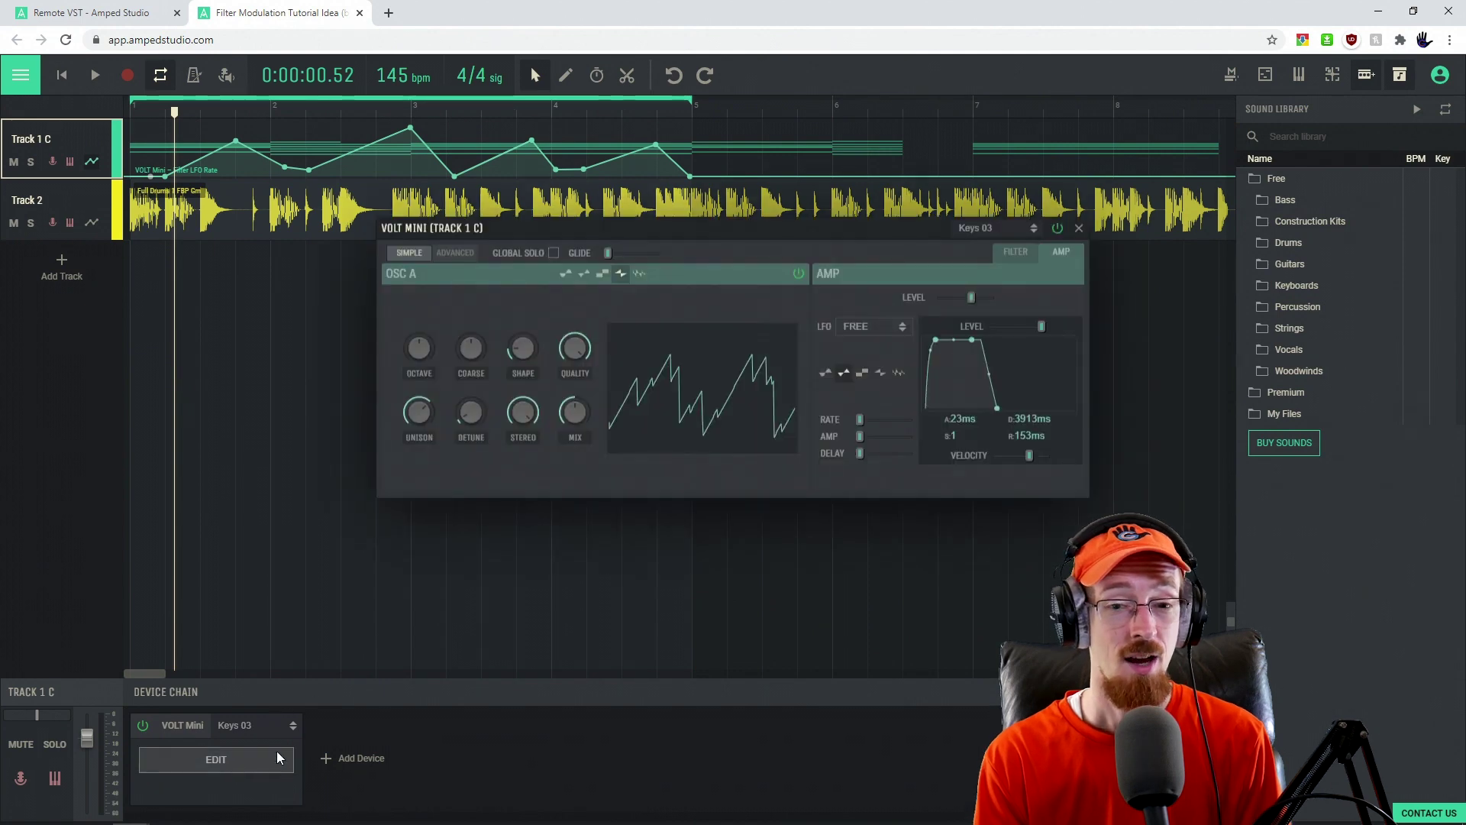
{"action": "left_click_drag", "start_coordinate": [827, 232], "coordinate": [830, 226]}
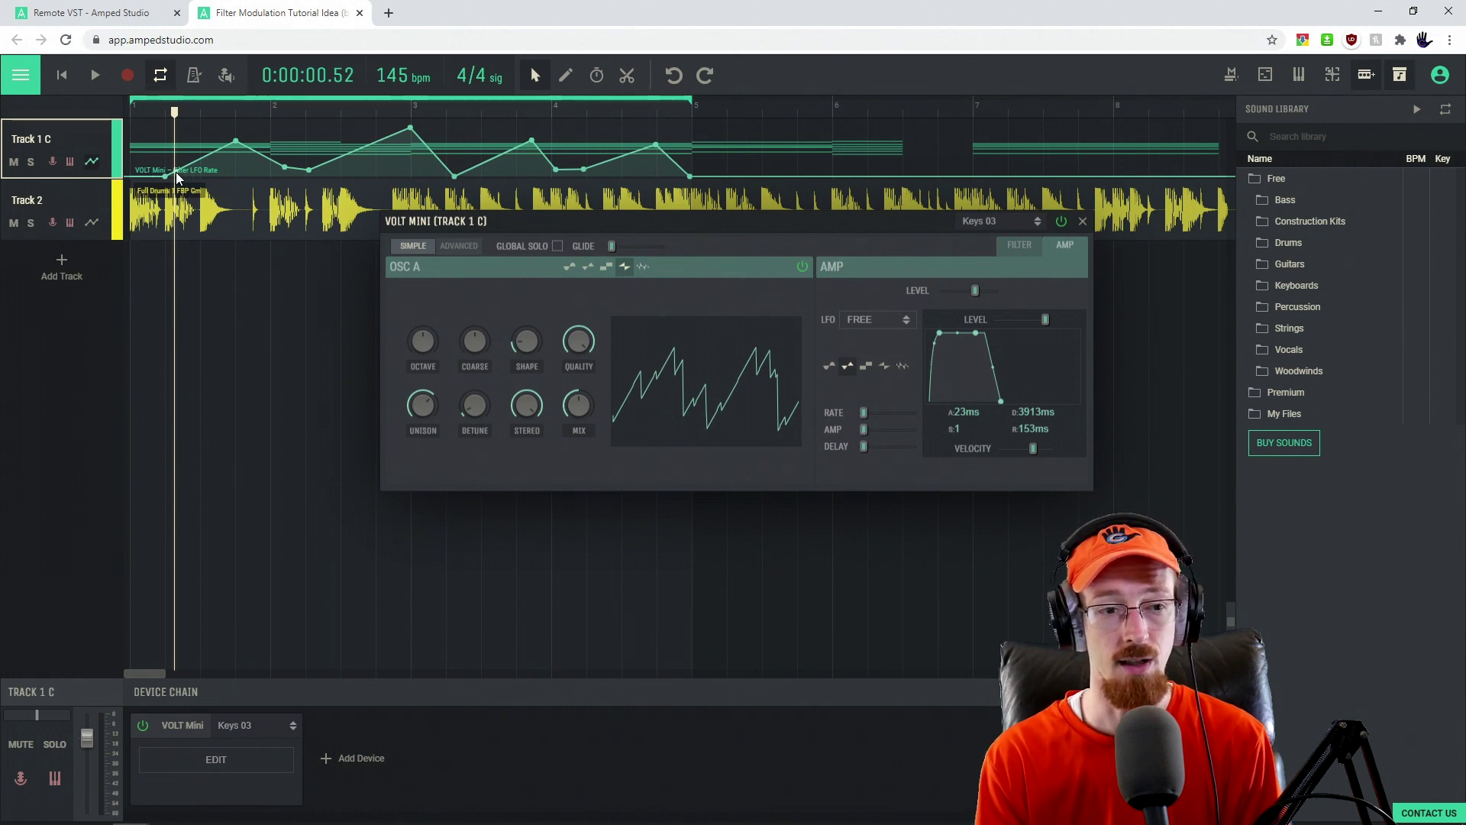
{"action": "left_click", "coordinate": [1022, 246]}
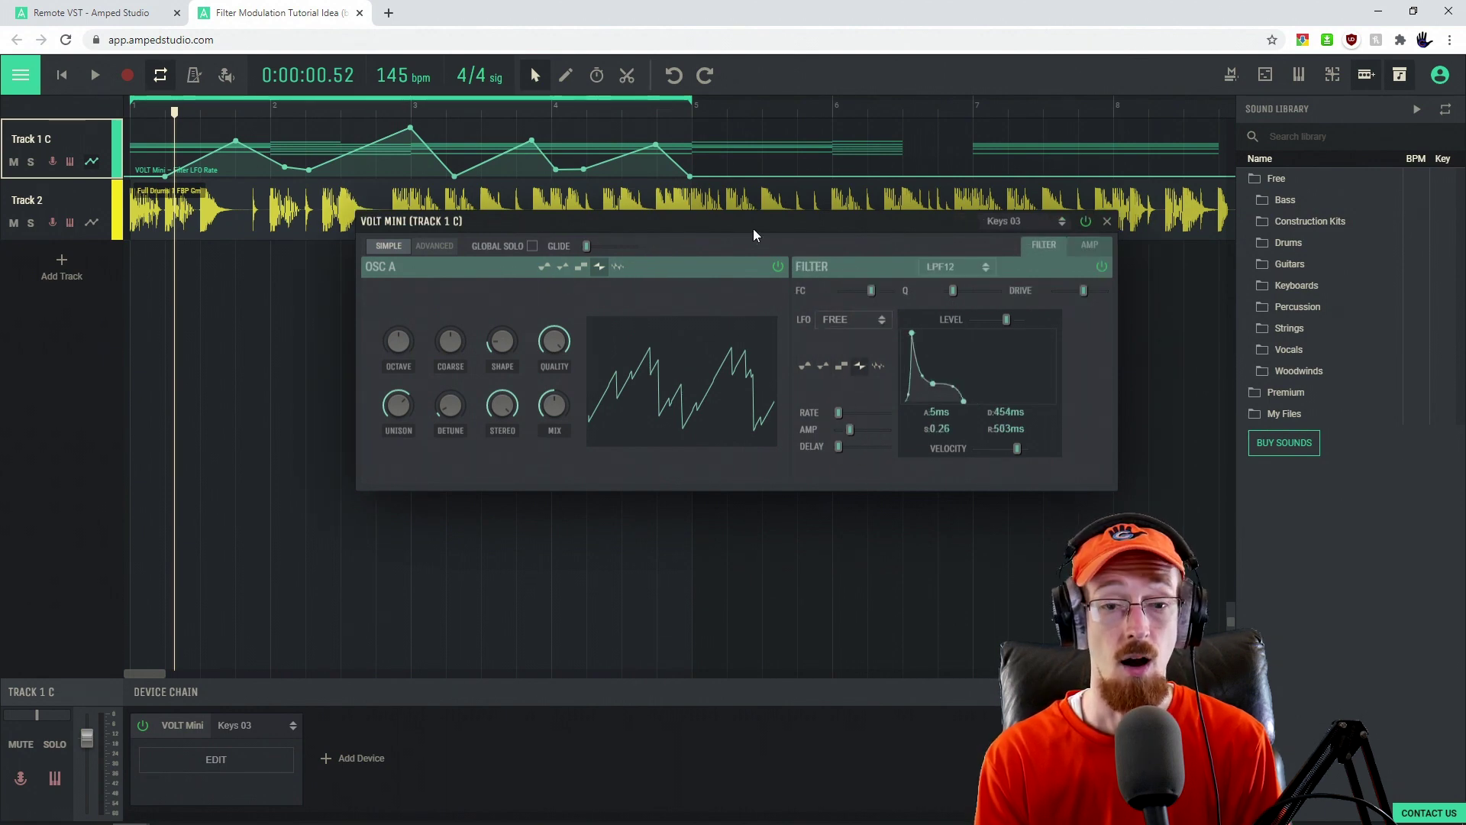
{"action": "left_click_drag", "start_coordinate": [753, 228], "coordinate": [717, 224]}
Play the example from the start while switching the filter LFO from Pulse to Saw, then close the editor.
{"action": "left_click_drag", "start_coordinate": [174, 109], "coordinate": [110, 128]}
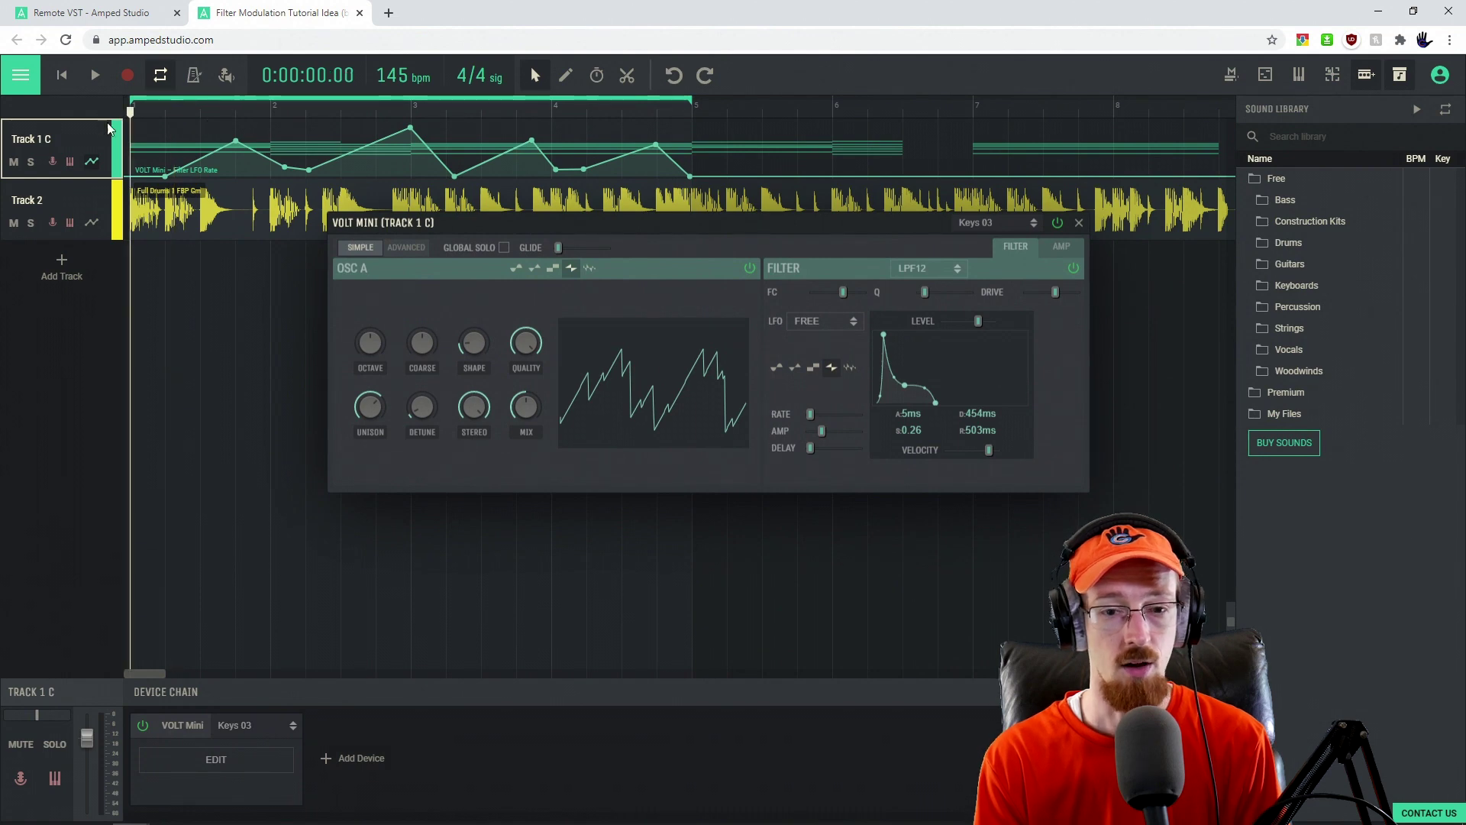
{"action": "left_click", "coordinate": [812, 368]}
{"action": "key", "text": "space"}
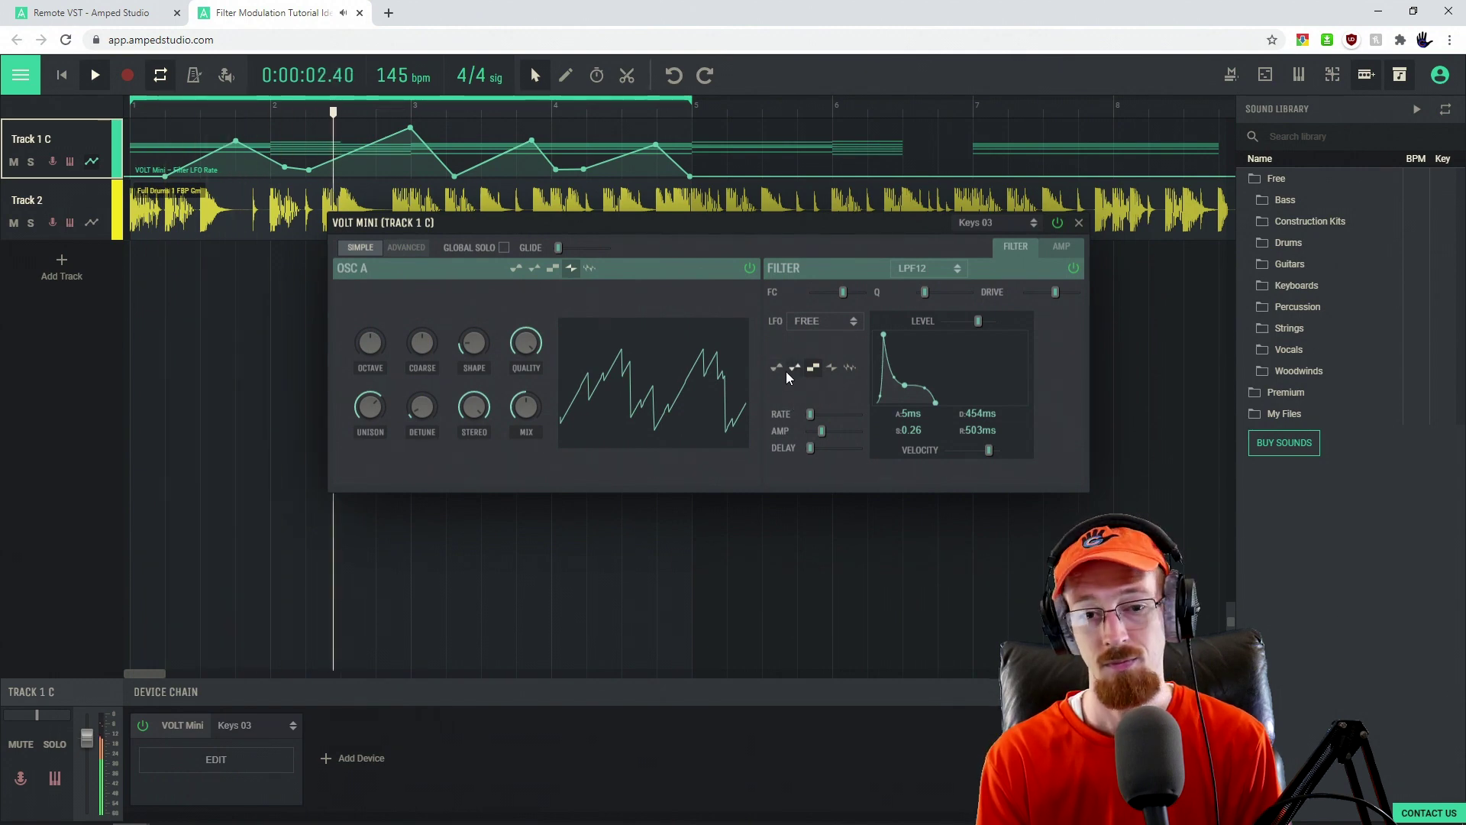
{"action": "left_click", "coordinate": [796, 367]}
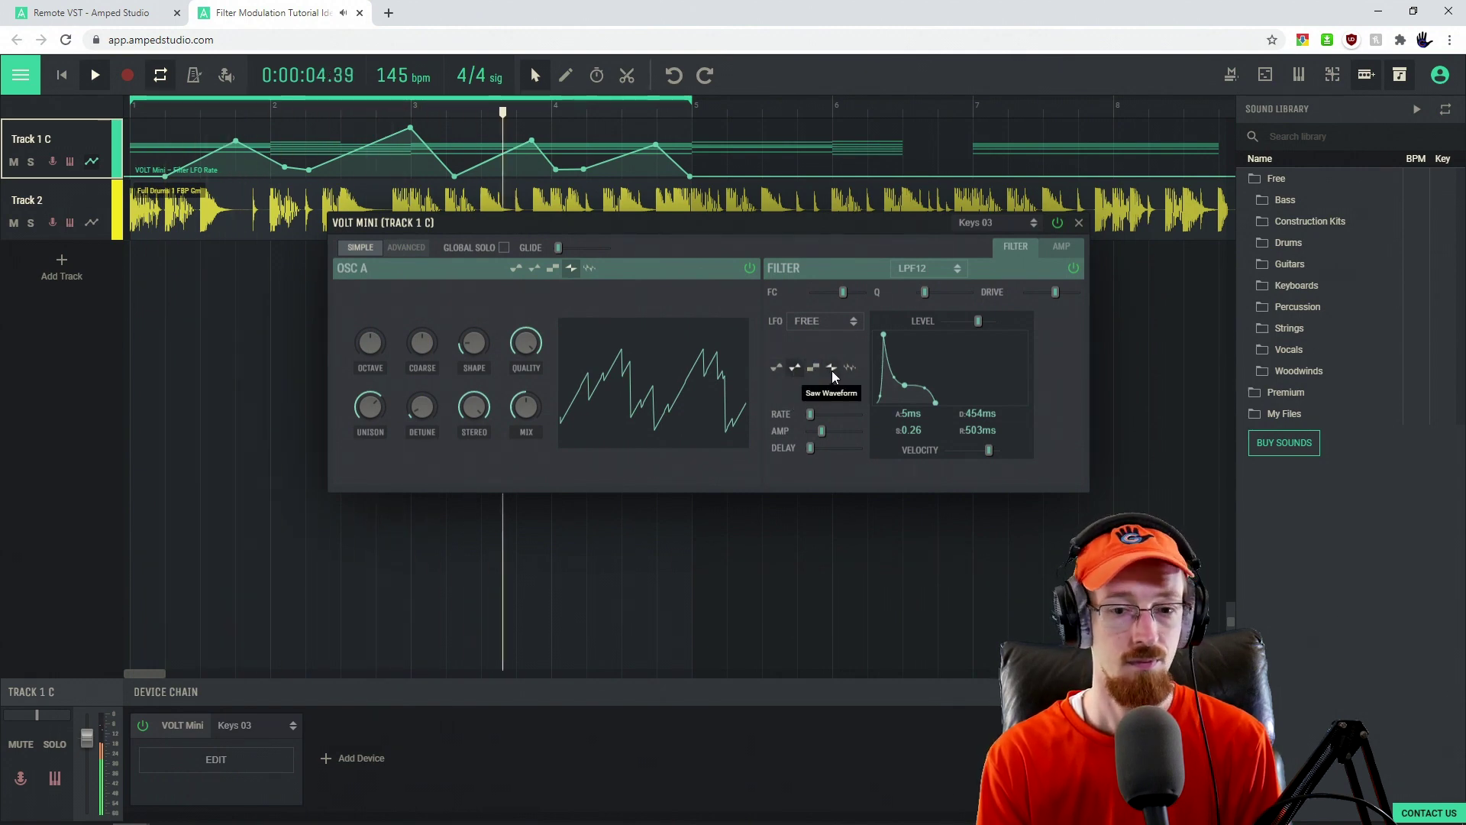
{"action": "left_click", "coordinate": [821, 370]}
{"action": "left_click", "coordinate": [831, 368]}
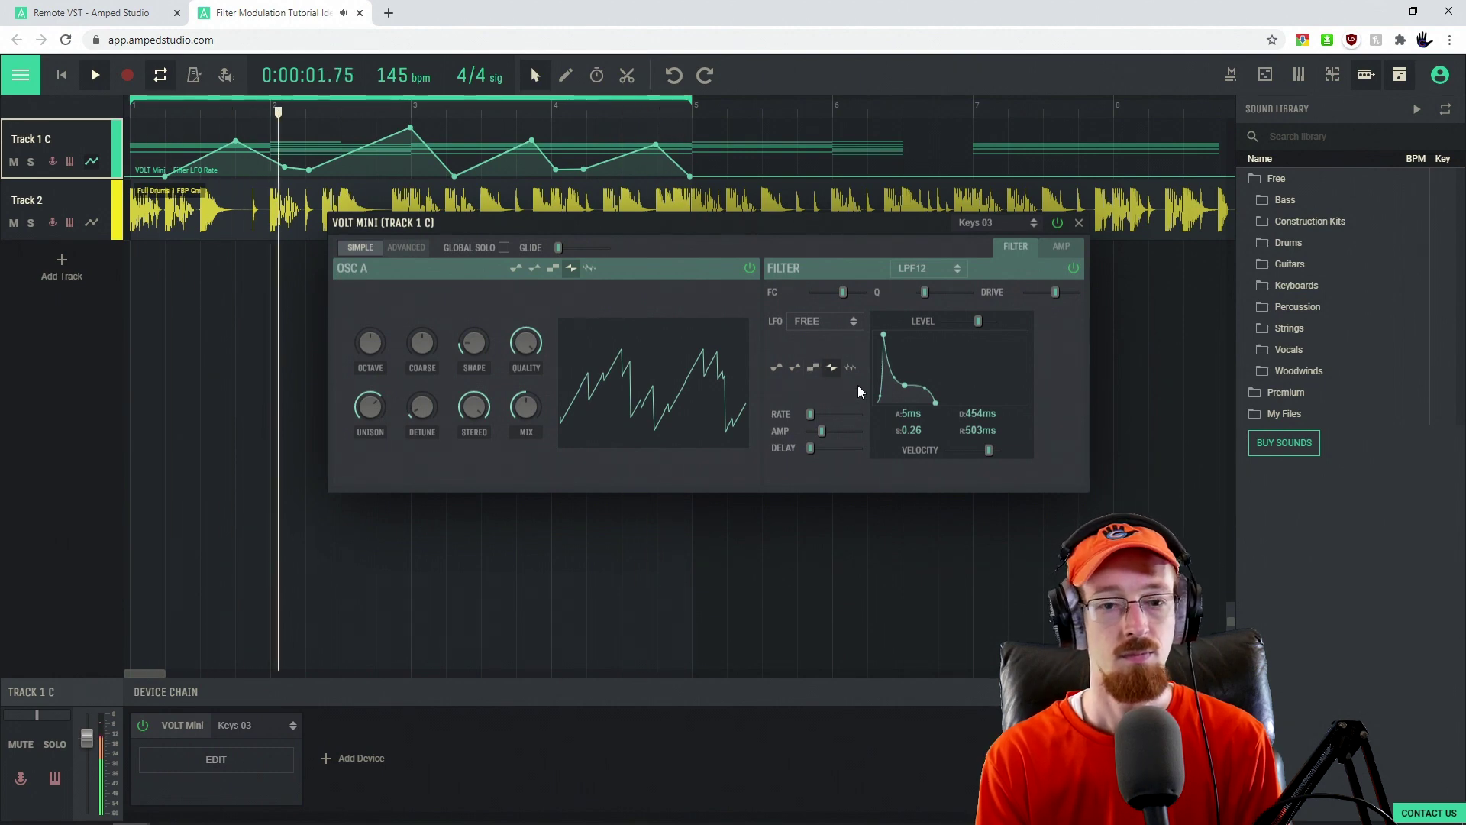
{"action": "key", "text": "space"}
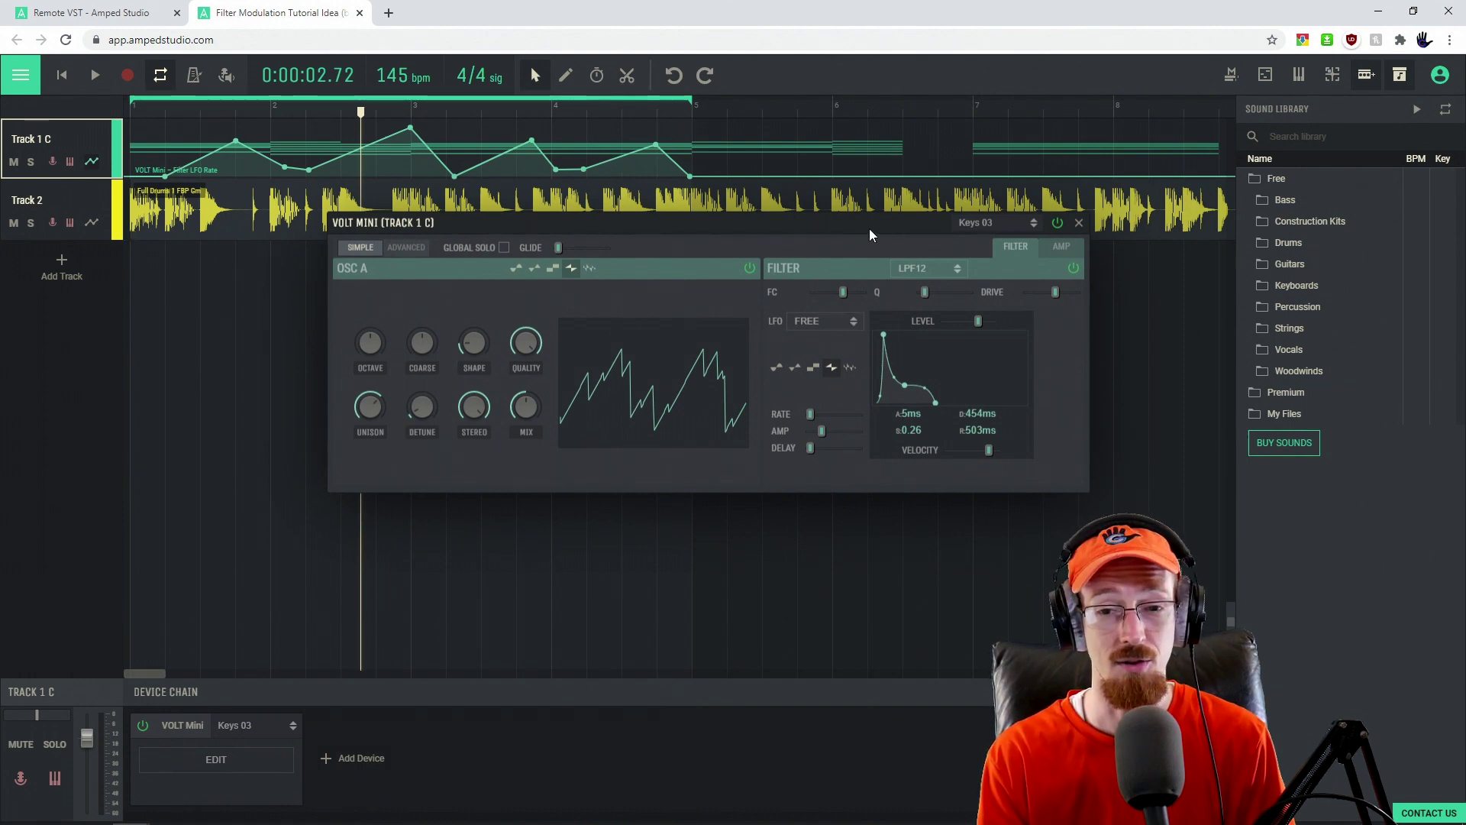
{"action": "left_click", "coordinate": [1079, 222]}
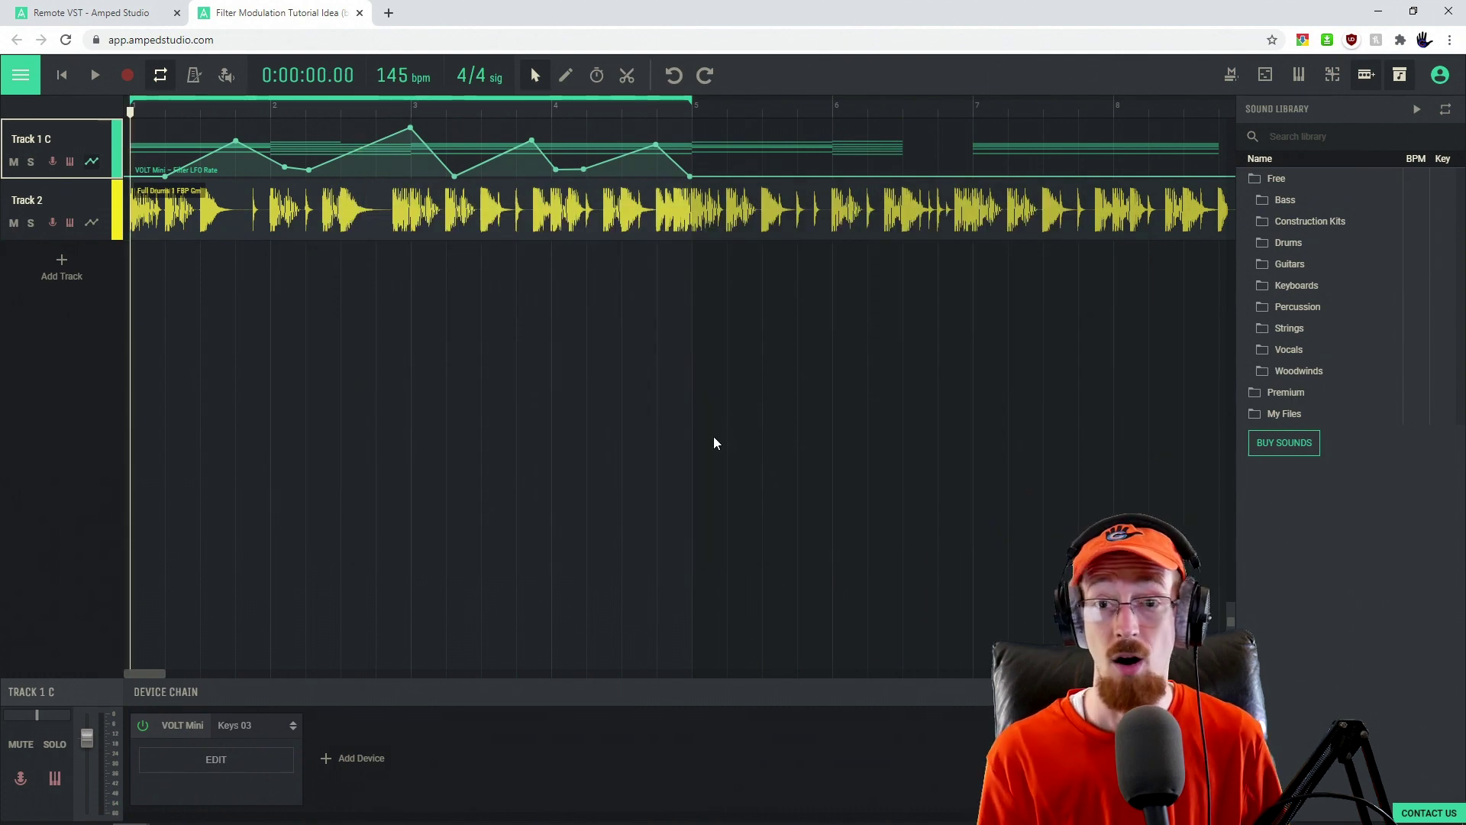